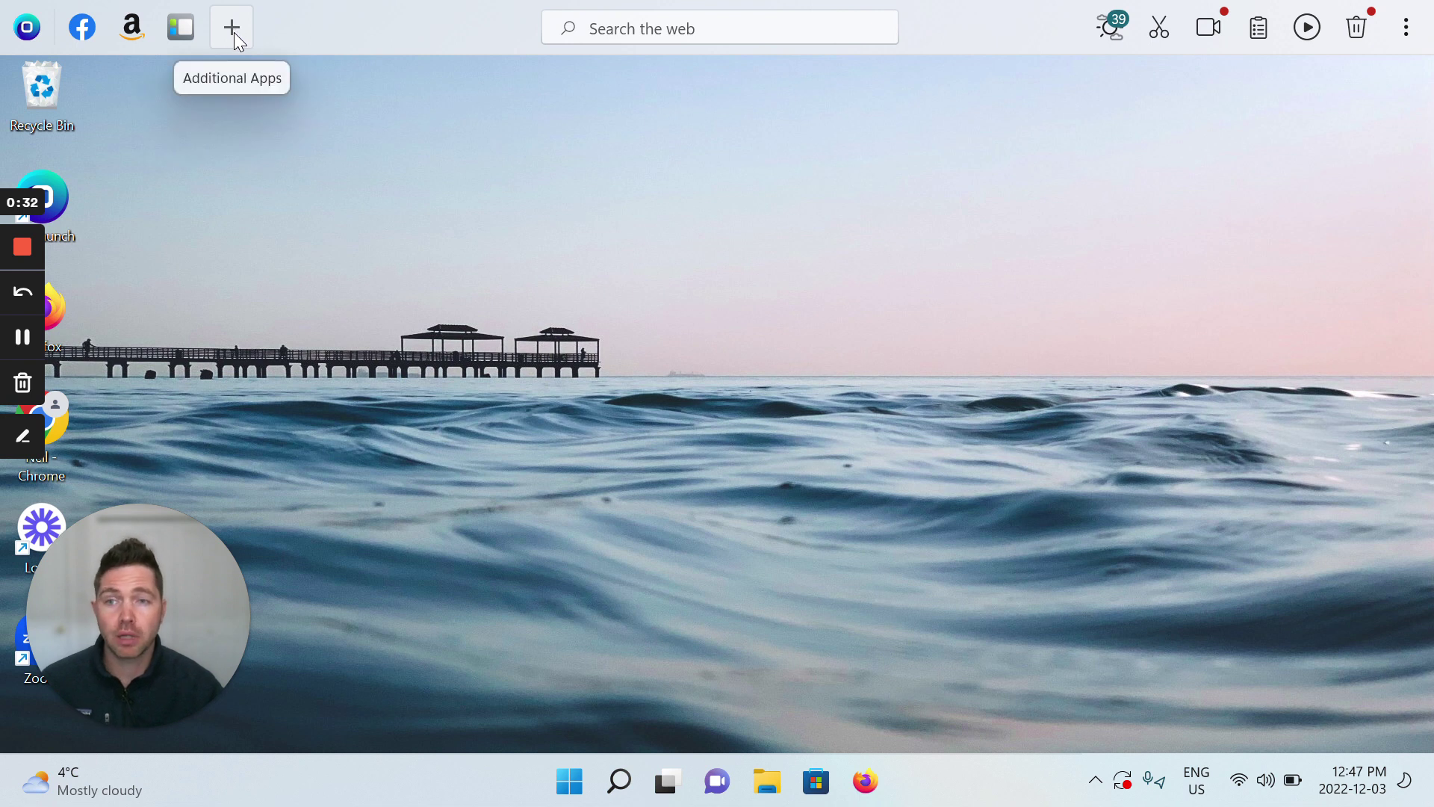
Add the Weather app from the Apps Library to the dock and show its label
click(235, 31)
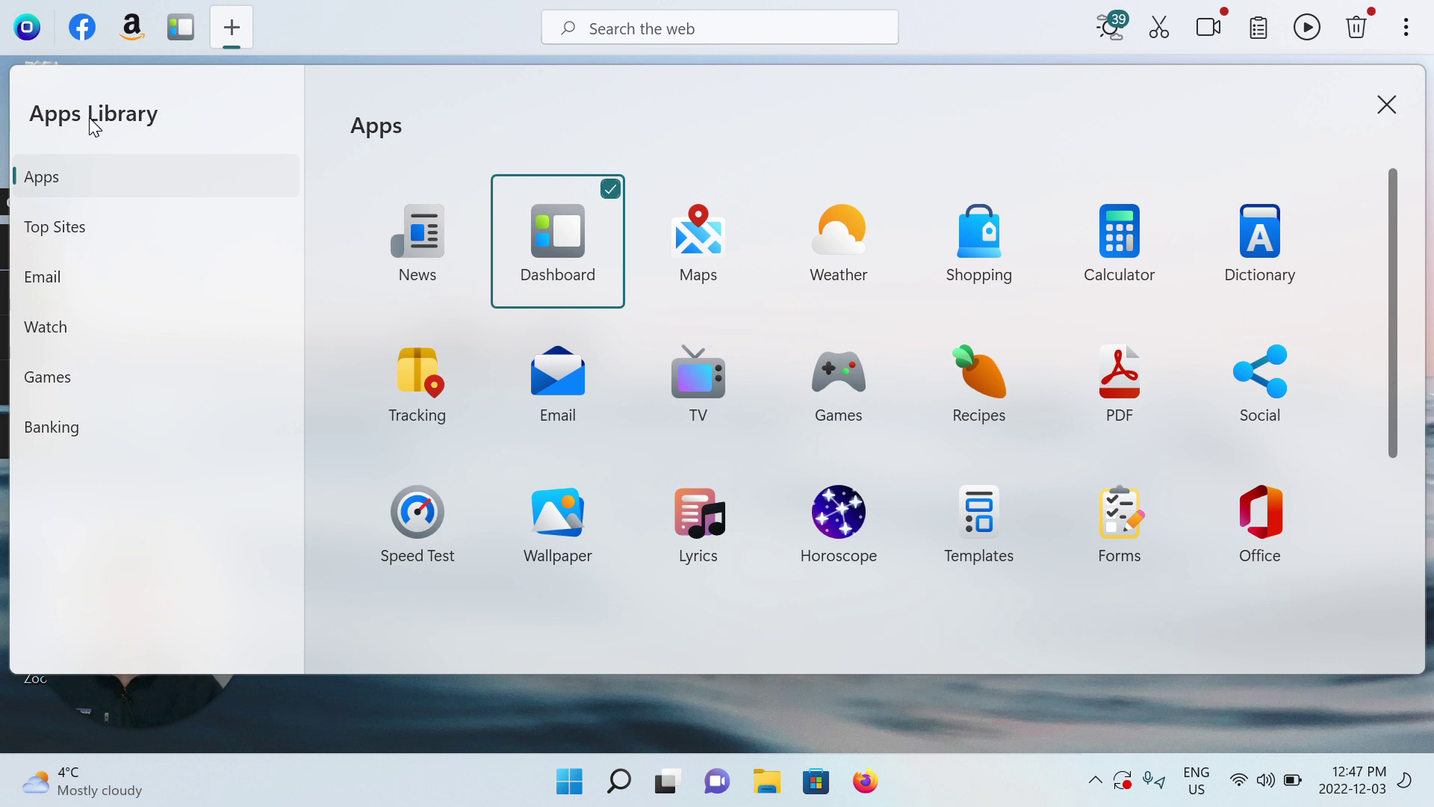
scroll(802, 306, down, 1)
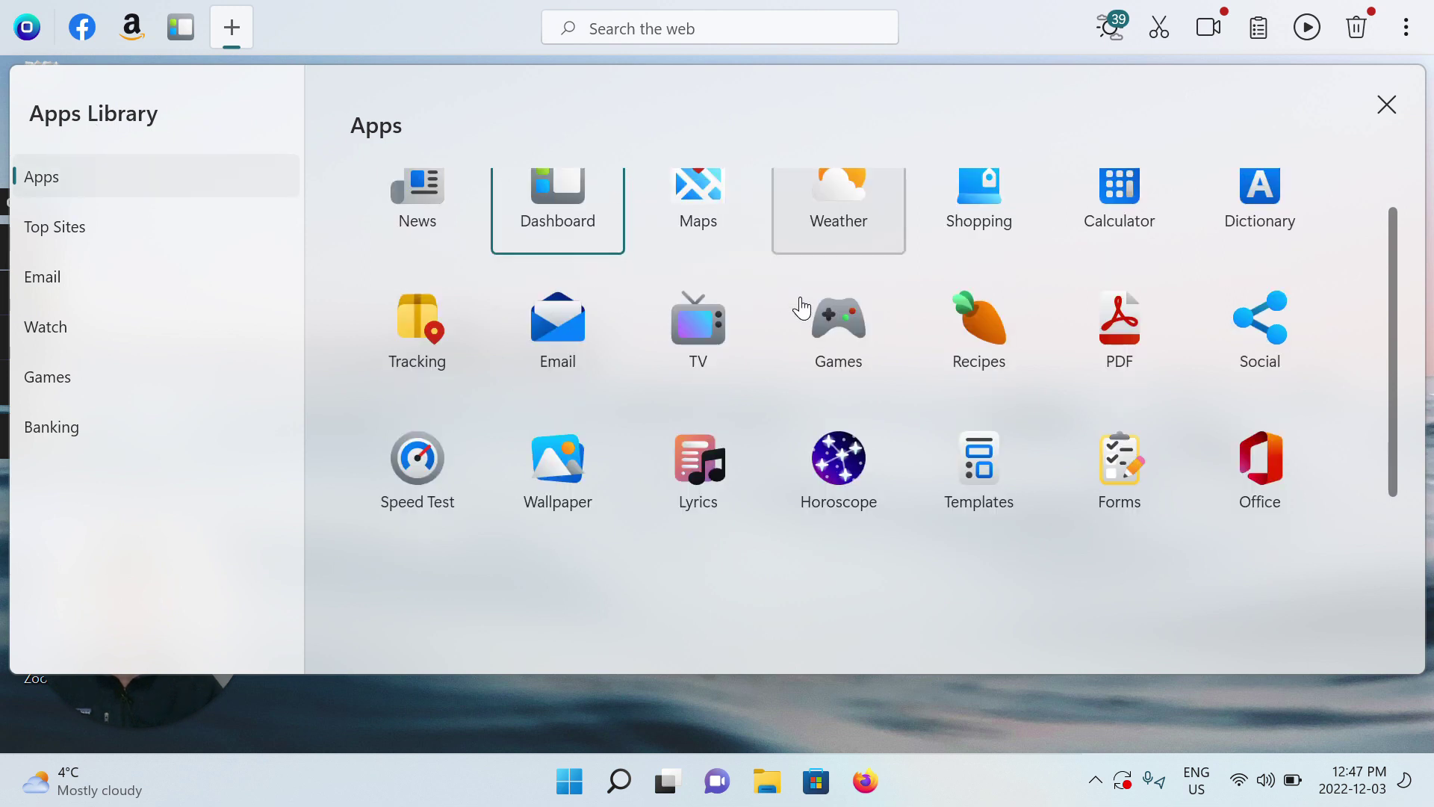
scroll(802, 307, down, 2)
scroll(801, 306, up, 3)
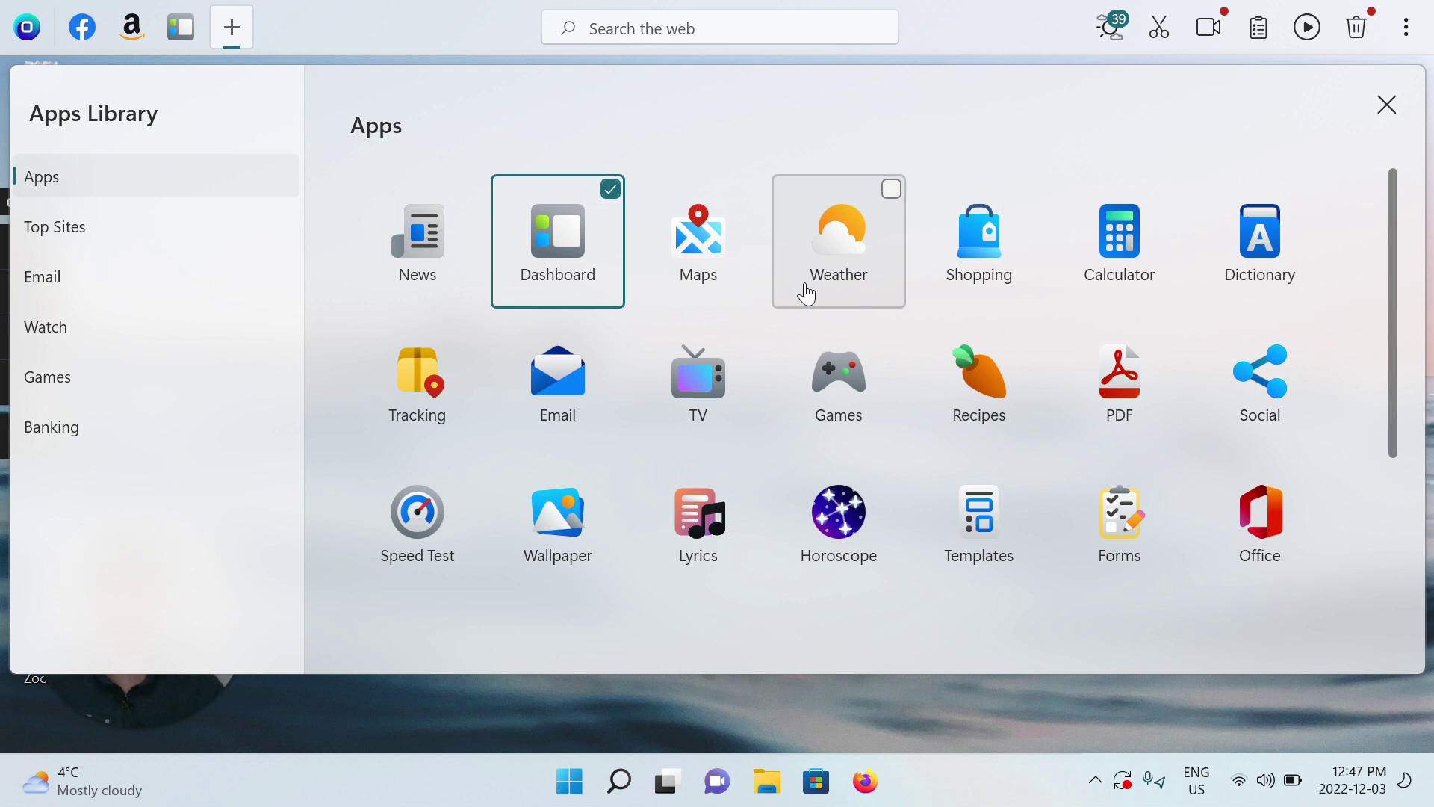
scroll(806, 294, down, 3)
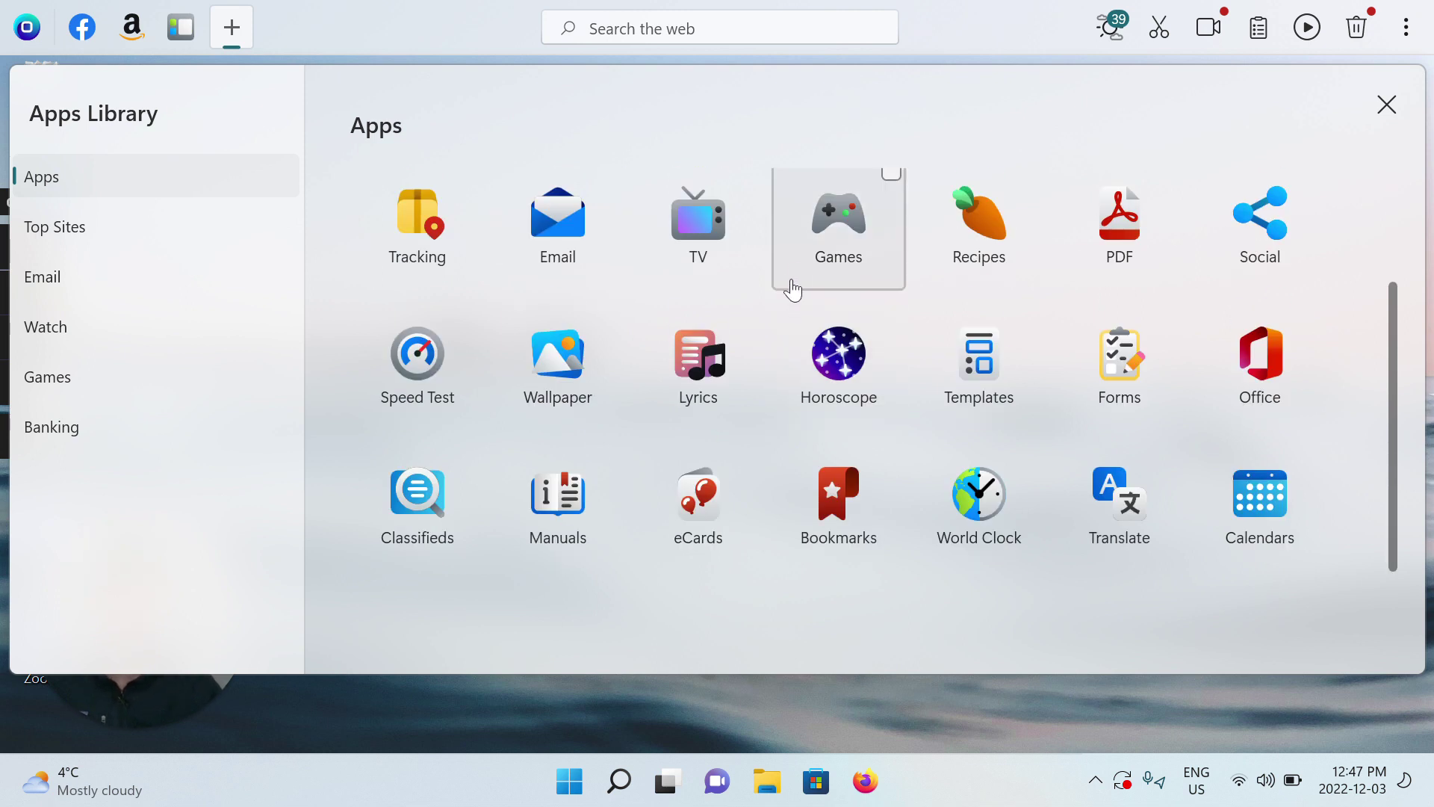
scroll(788, 286, up, 3)
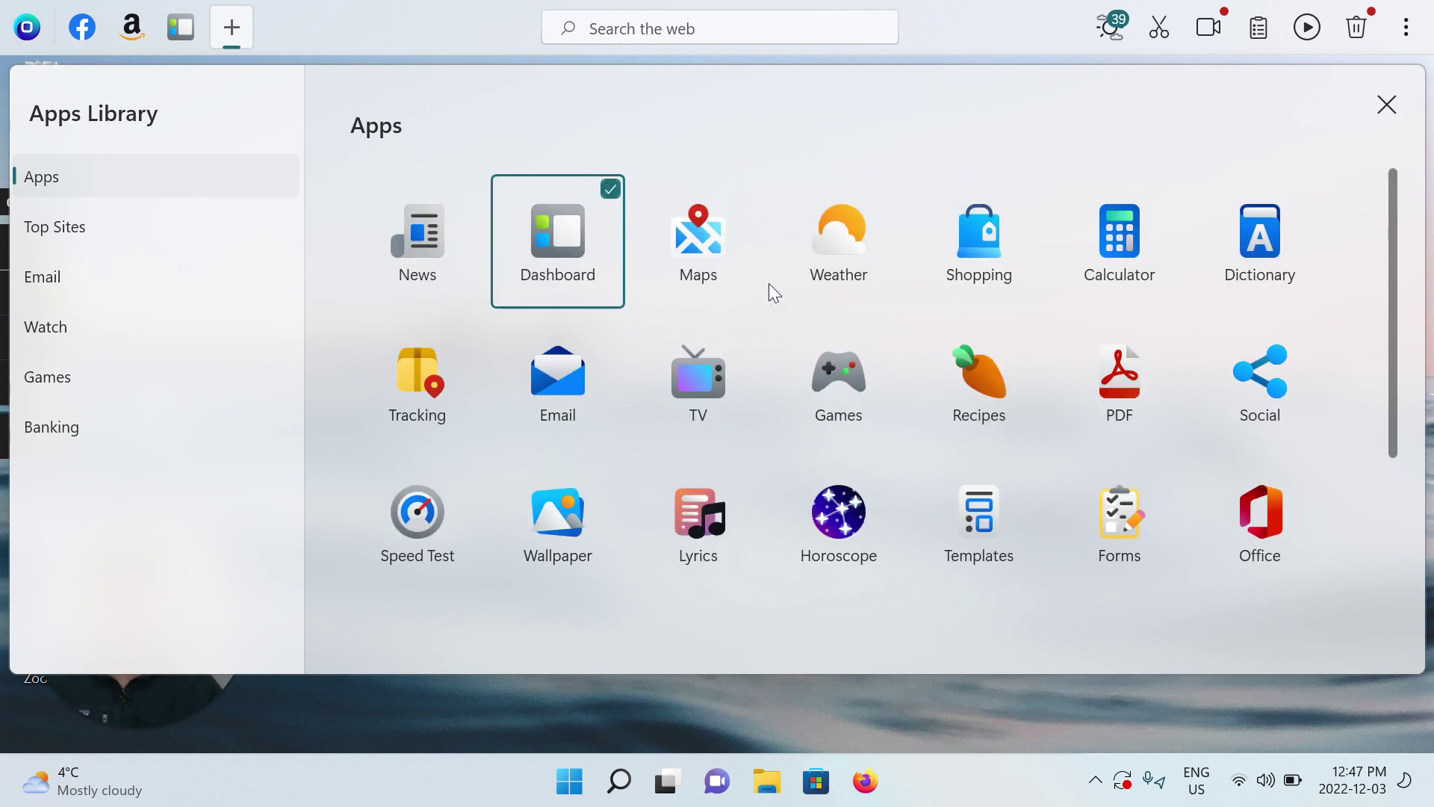
click(838, 242)
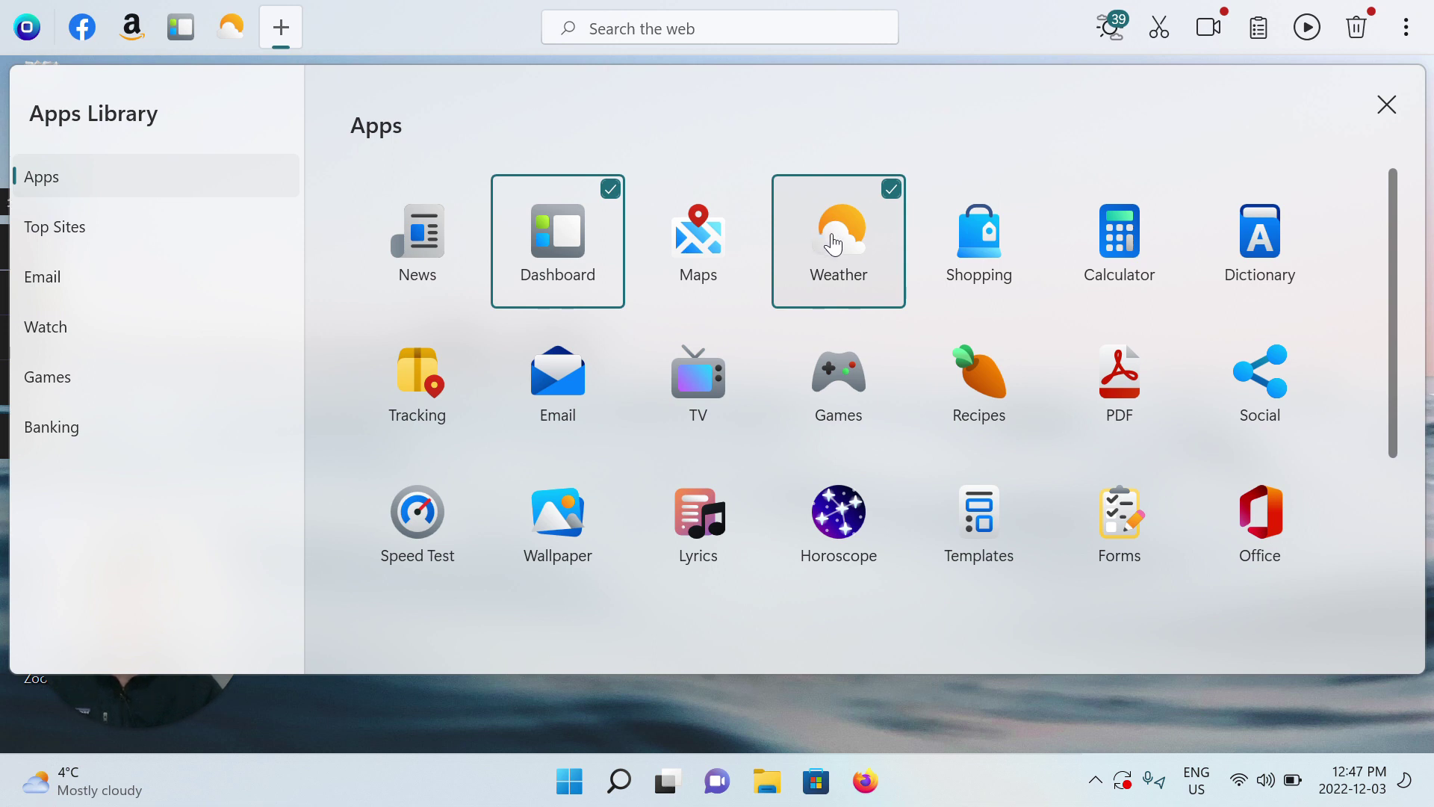
click(1387, 105)
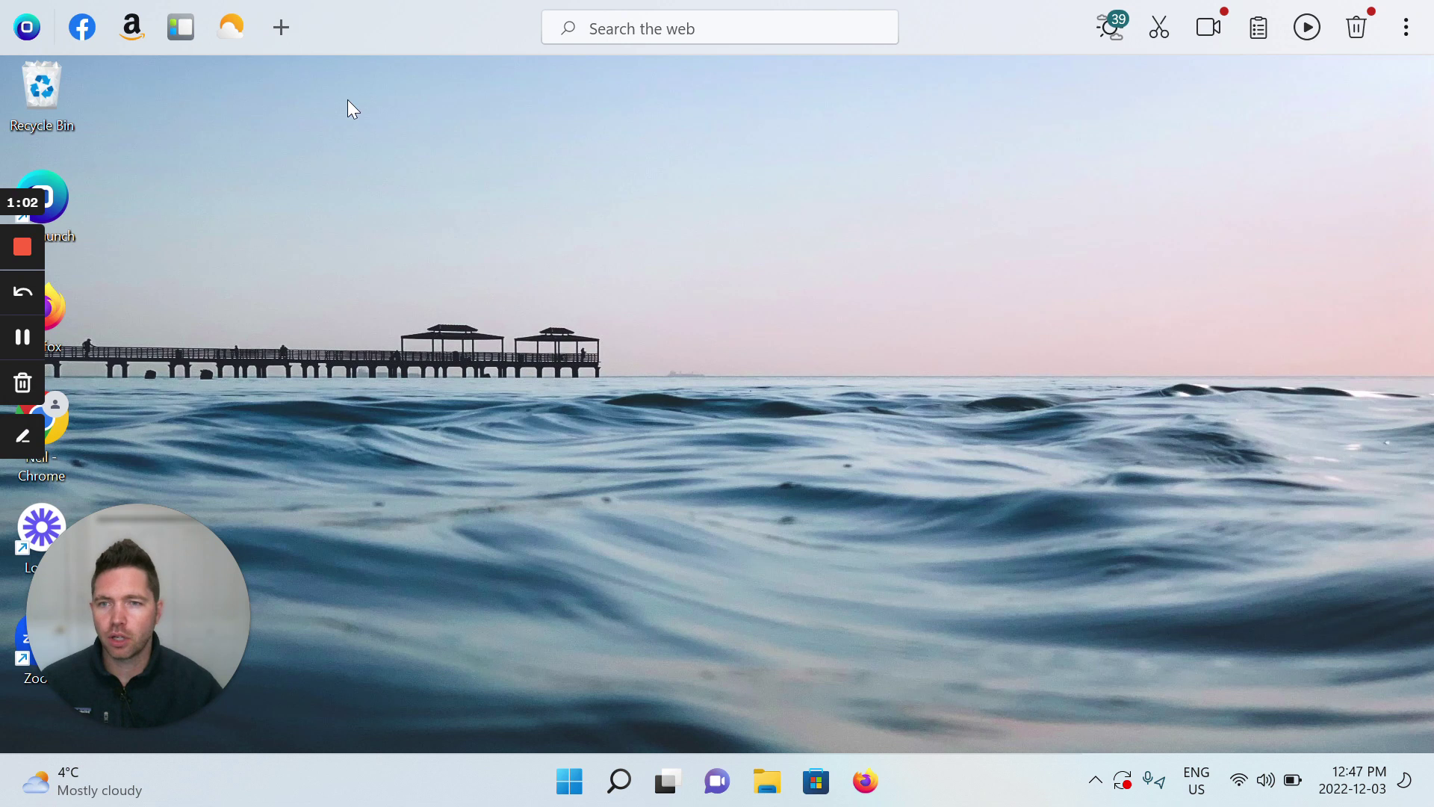
right_click(239, 32)
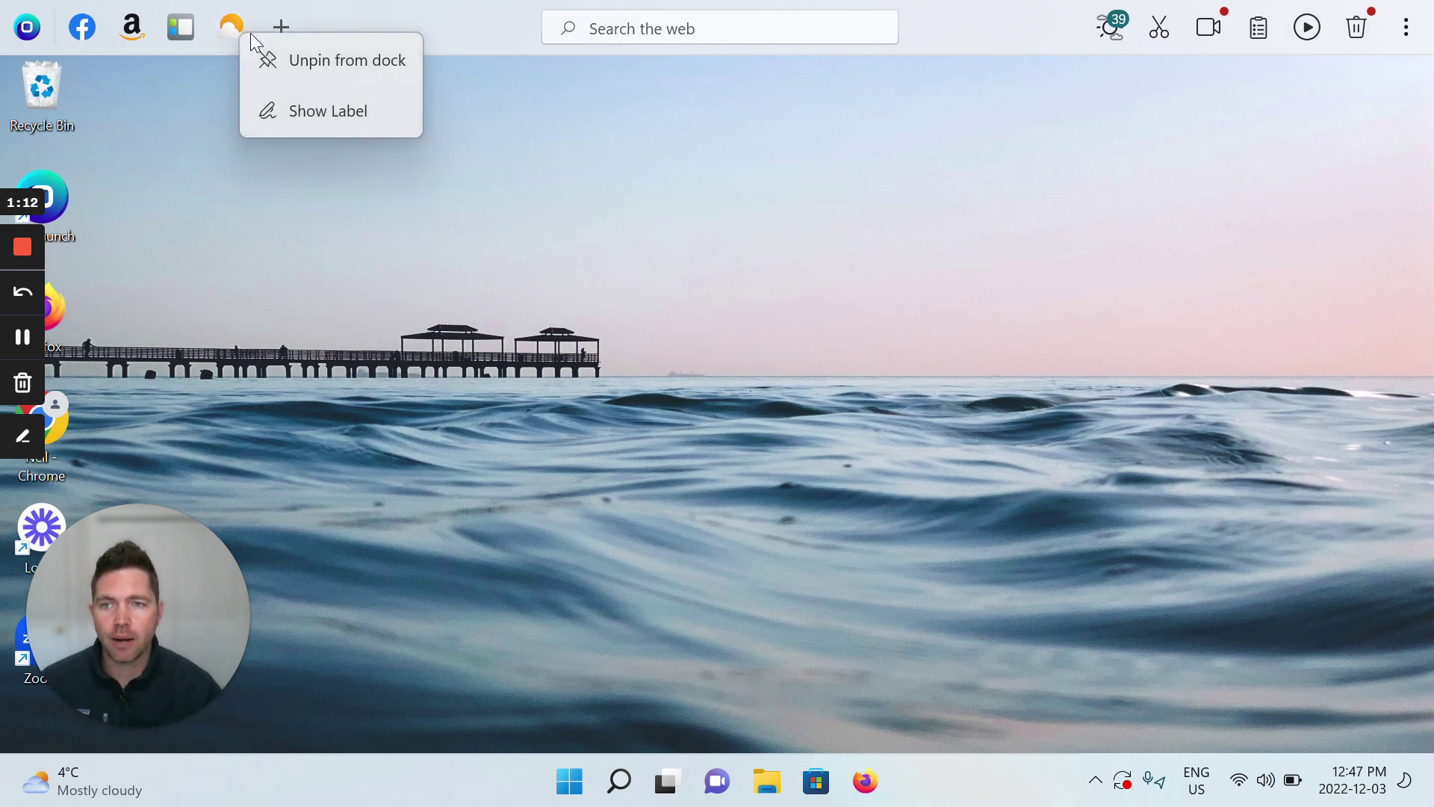
click(348, 114)
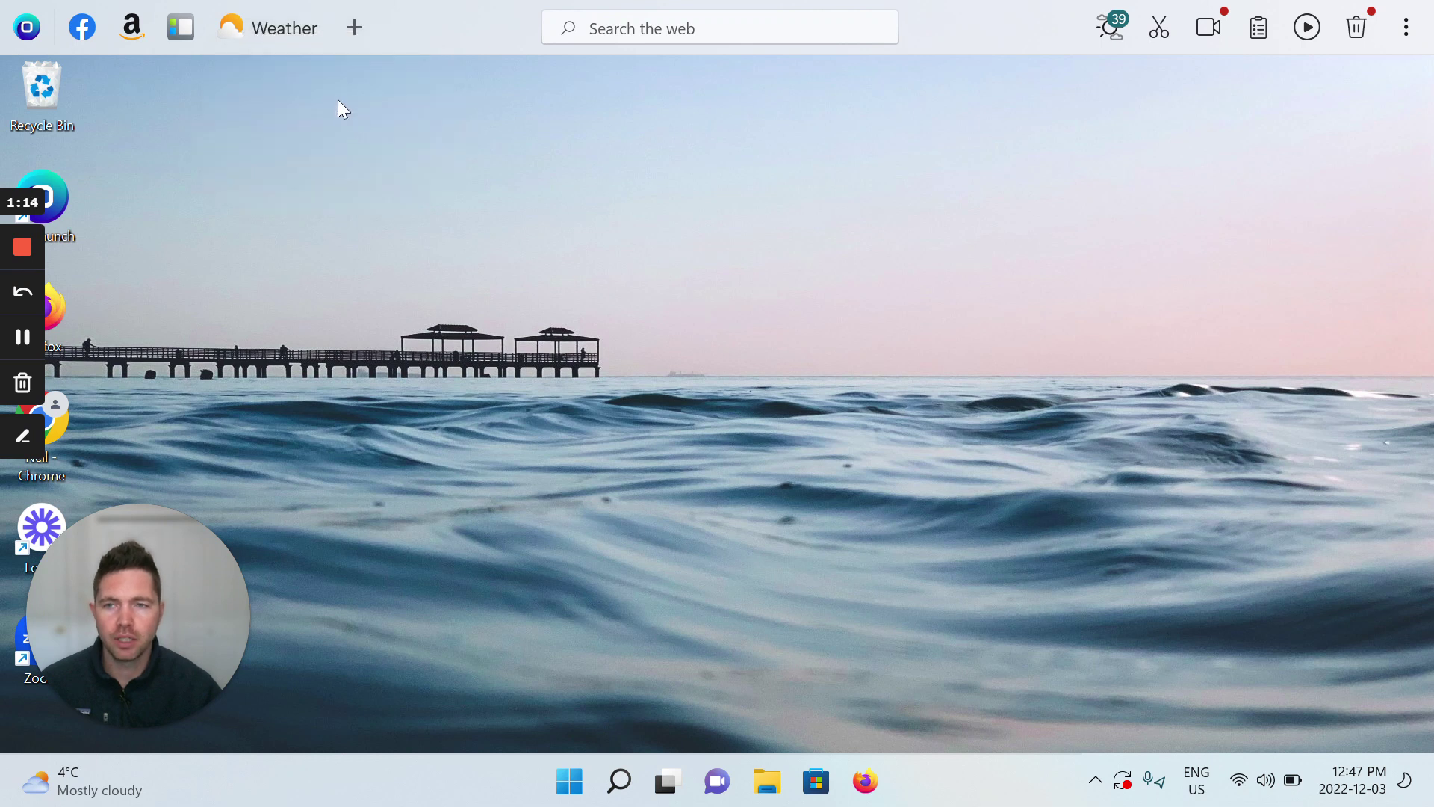
Open the Weather app and view its readings in °C, returning the unit to °F
click(272, 31)
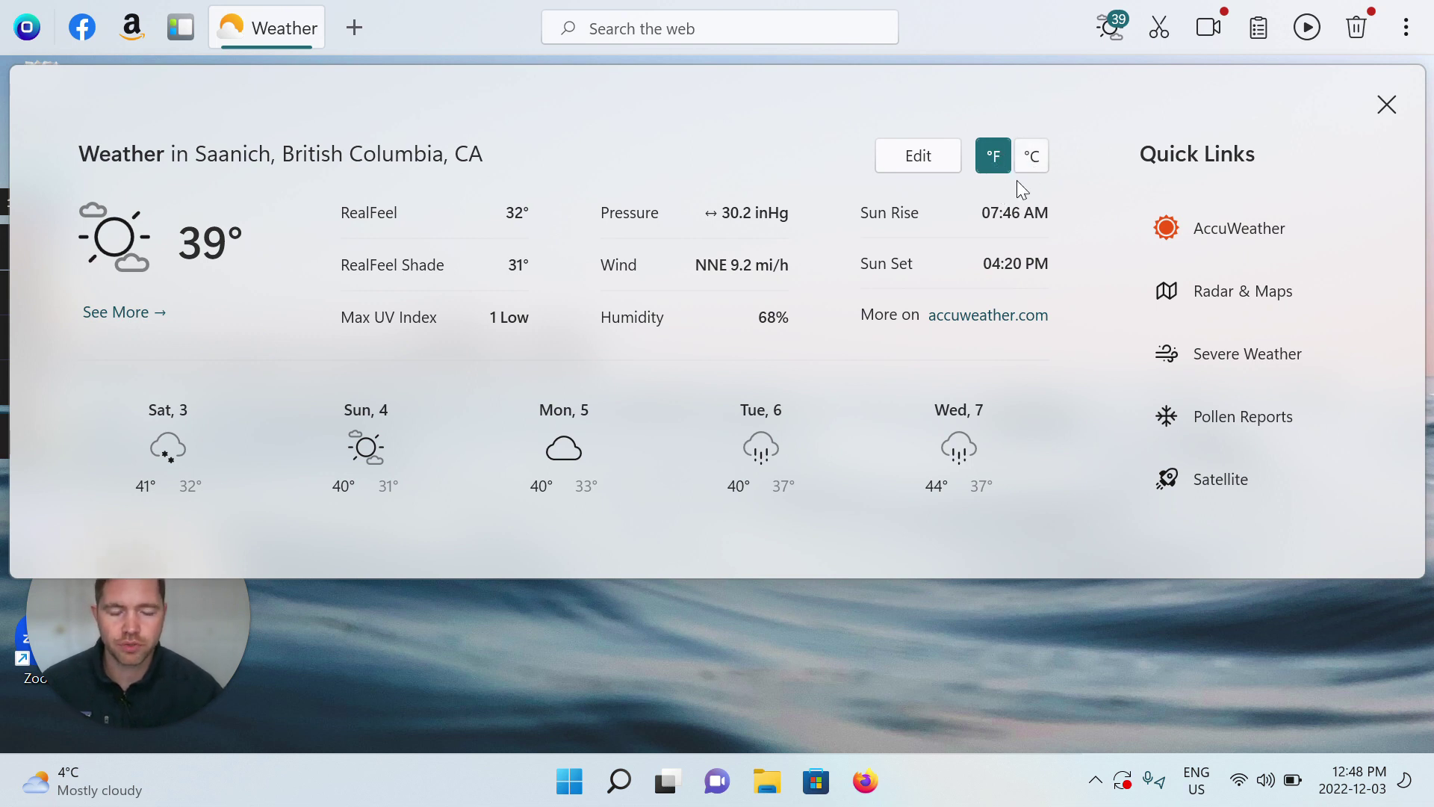
click(1030, 158)
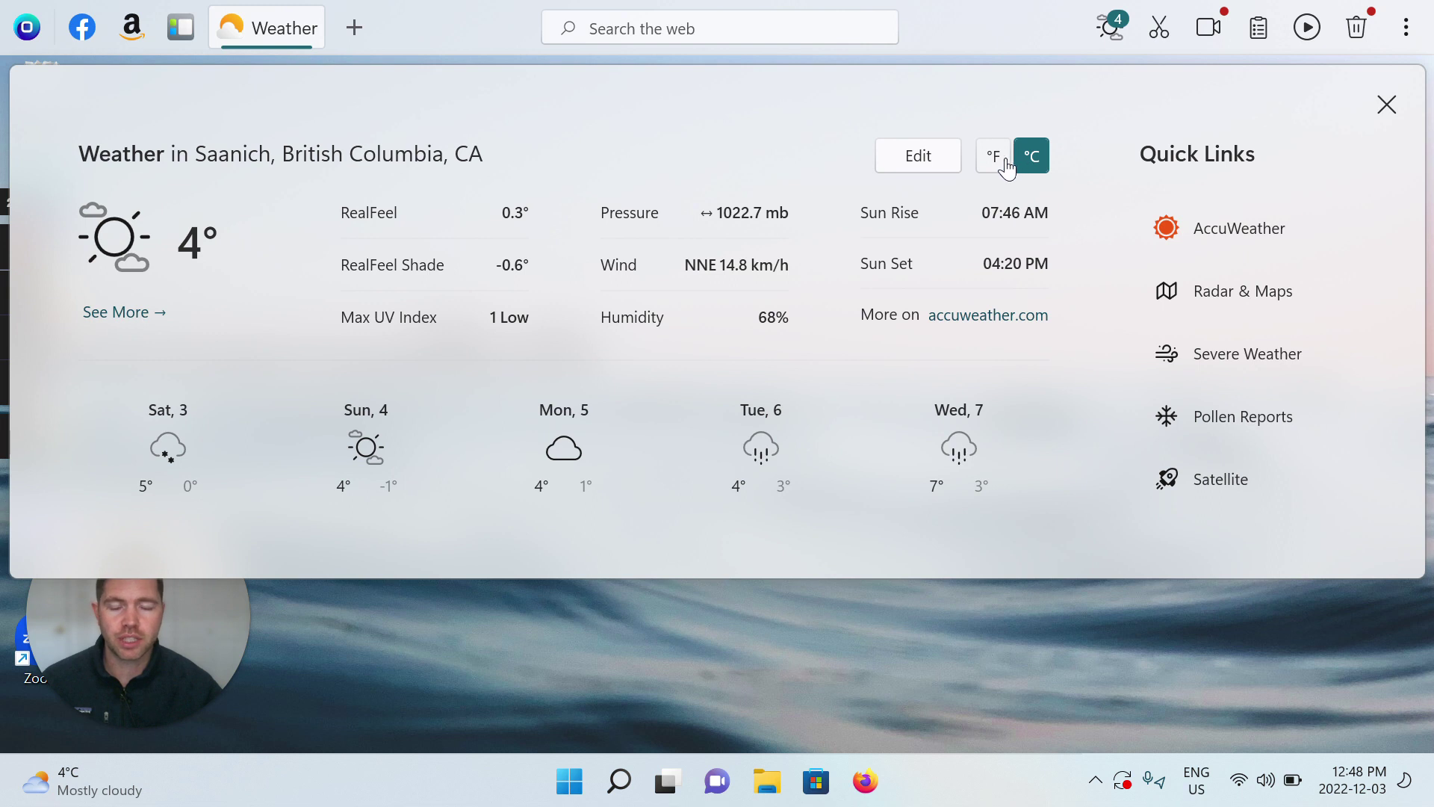
click(996, 165)
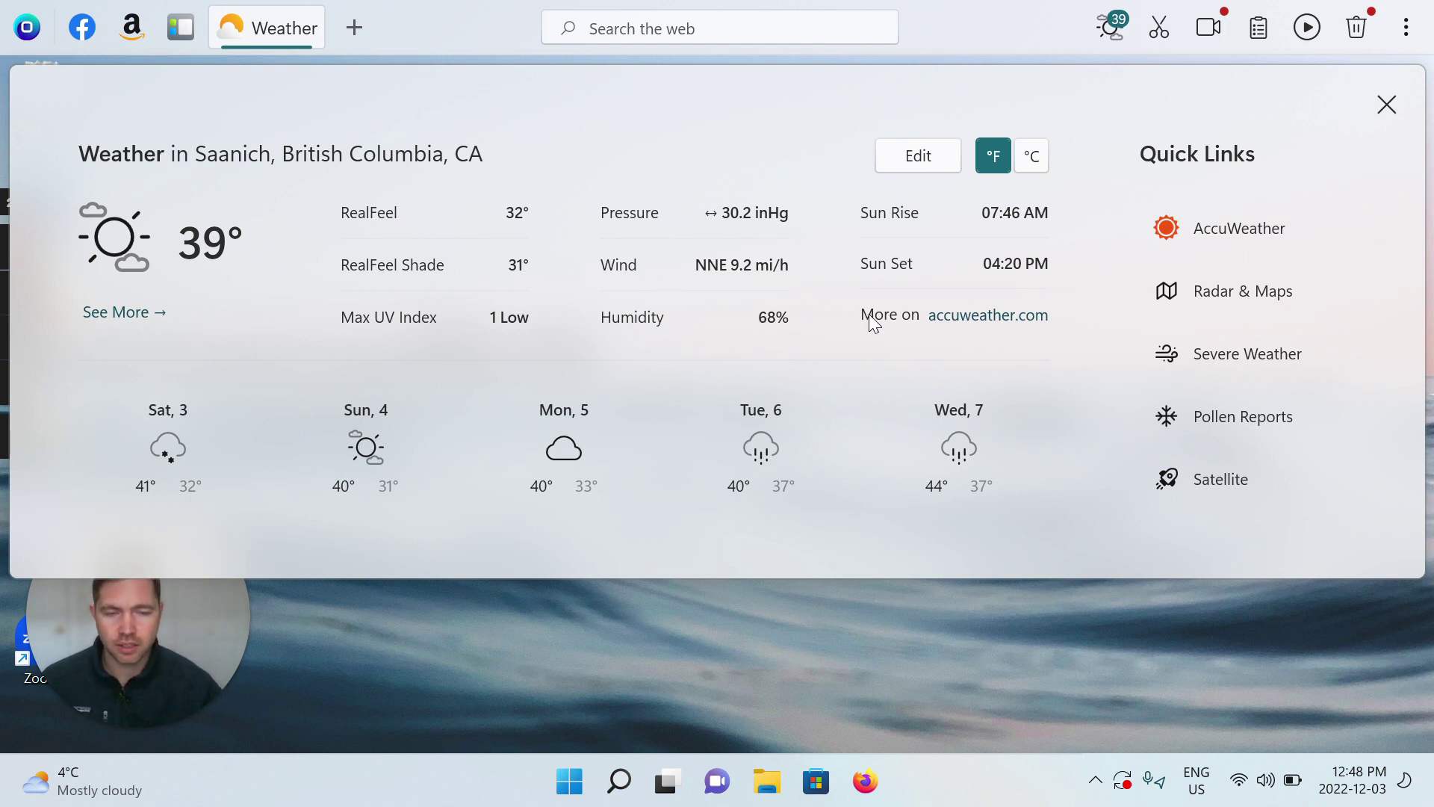
Open the full forecast on accuweather.com from the Weather app and look through the page
click(994, 320)
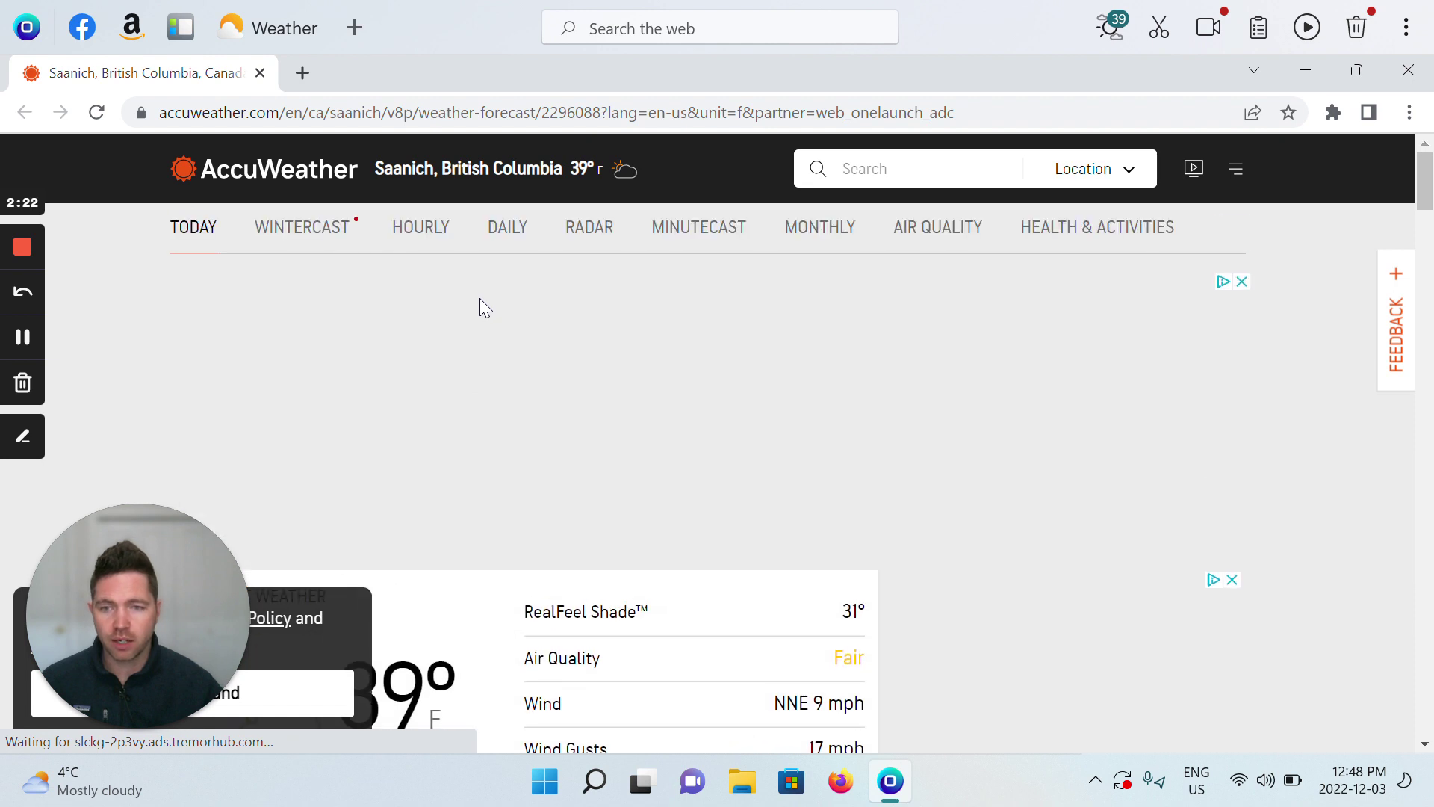
scroll(478, 298, down, 5)
scroll(475, 310, down, 8)
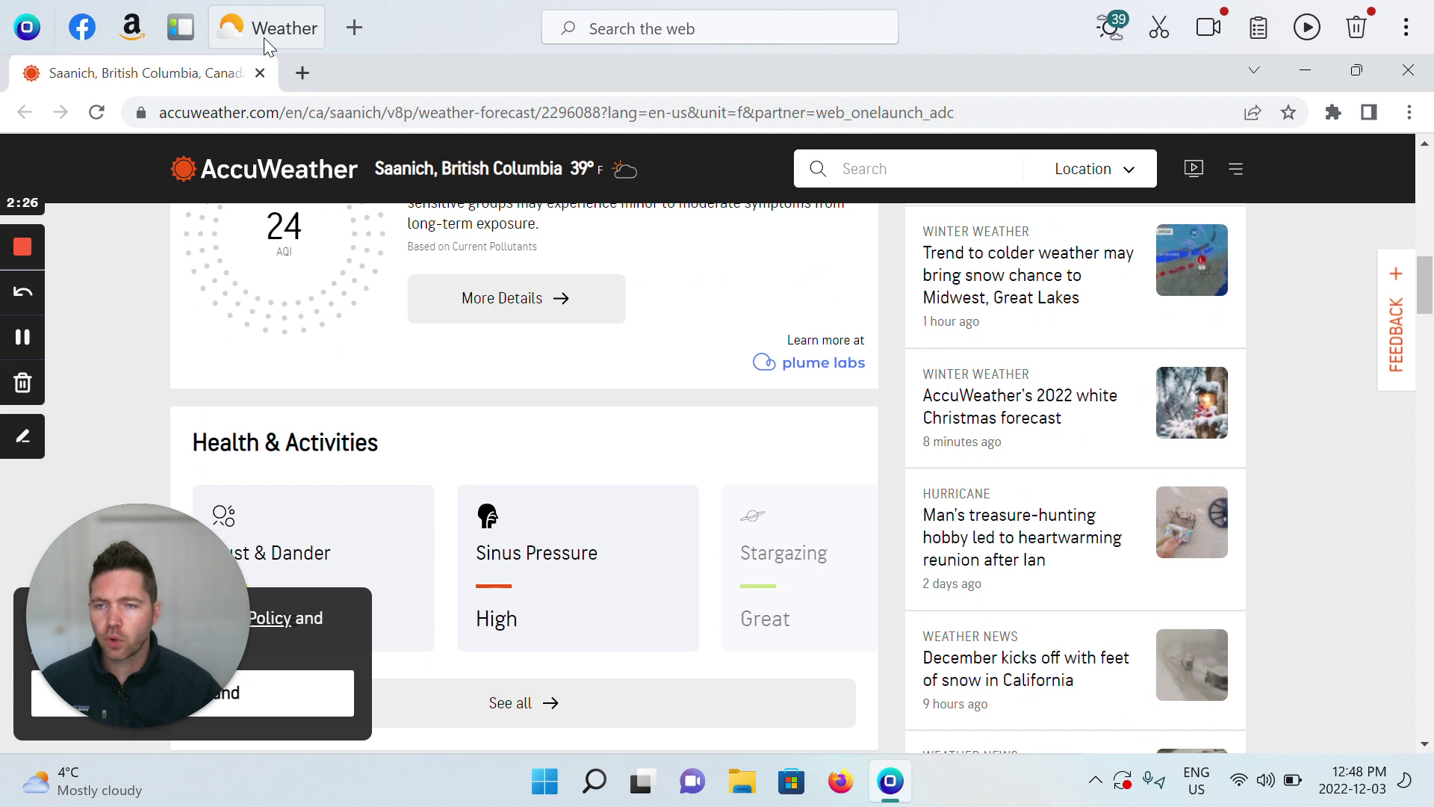
Open the detailed forecast for Wed, 7 from the Weather app and review that day's conditions
click(263, 37)
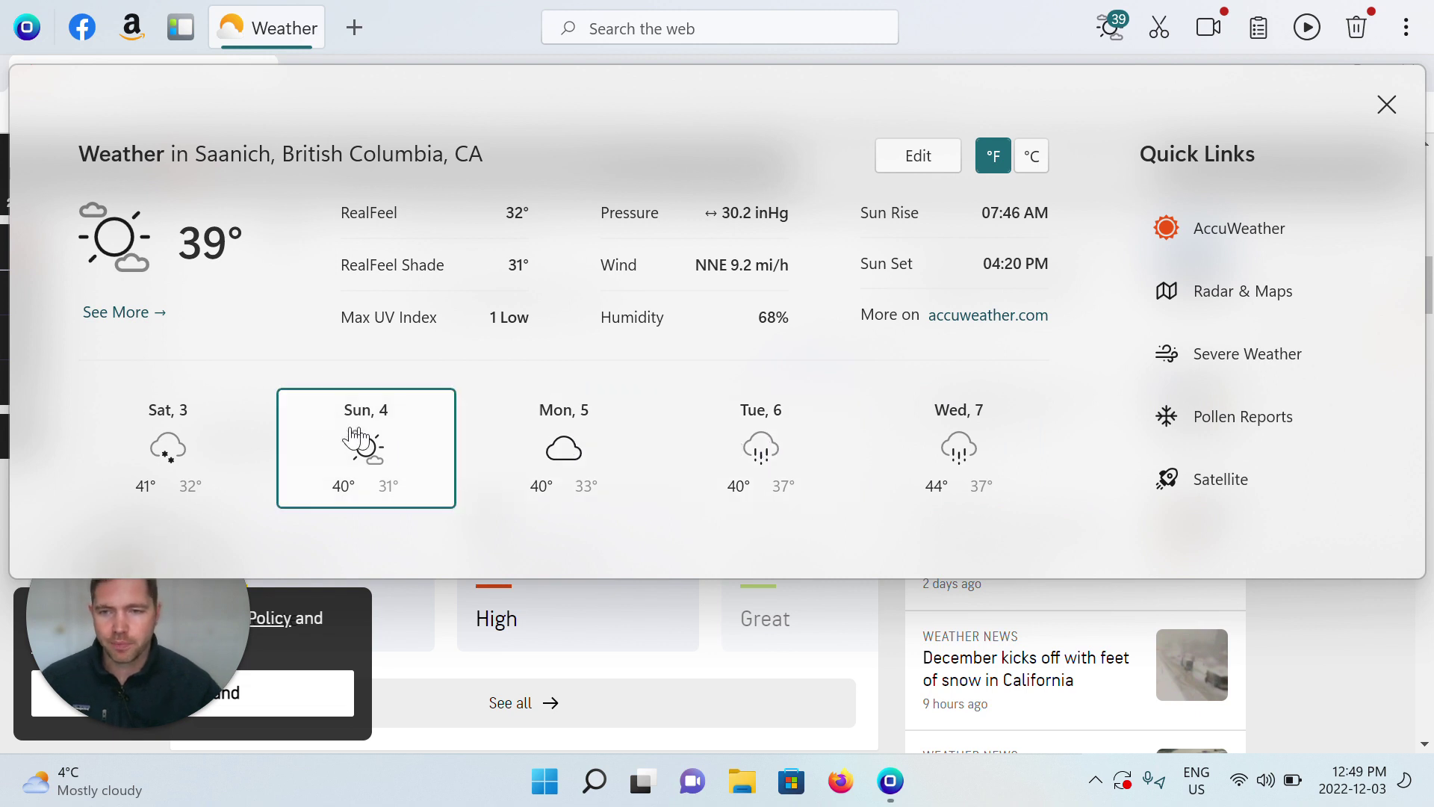
click(962, 454)
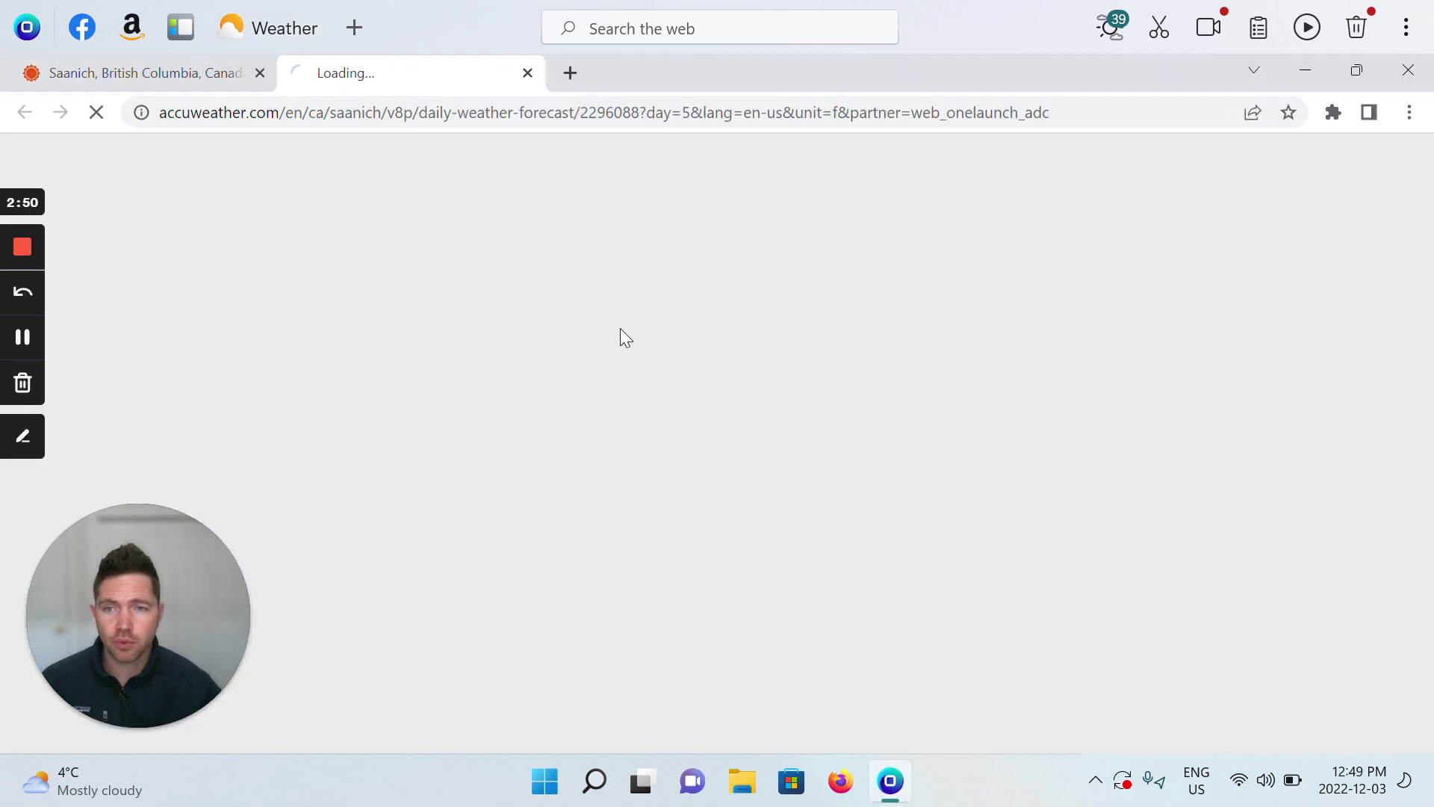
scroll(582, 336, down, 3)
scroll(582, 355, up, 1)
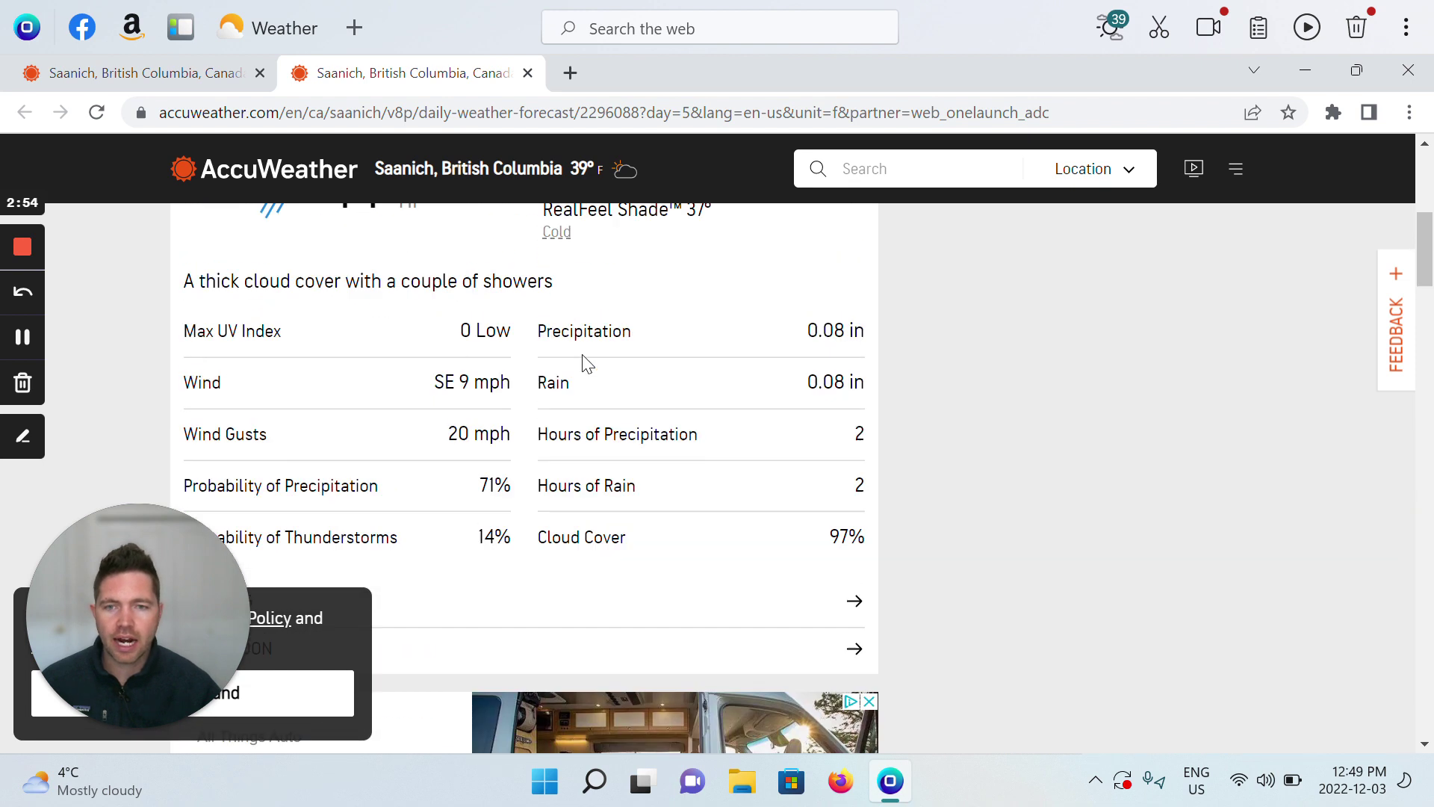
scroll(586, 364, up, 3)
drag(442, 300, 613, 301)
click(641, 307)
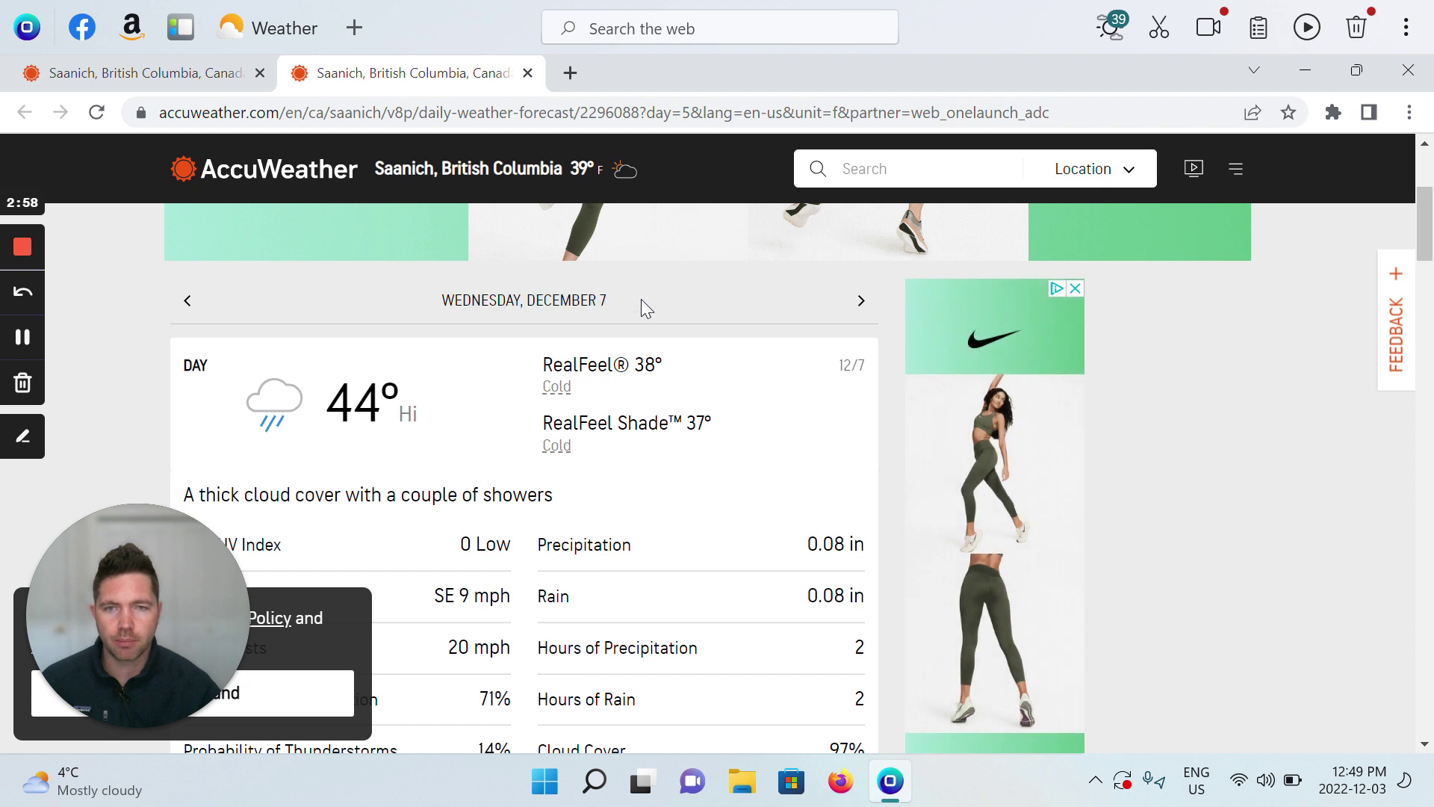
Open the Radar & Maps quick link from the Weather app and view the local weather radar map
click(272, 28)
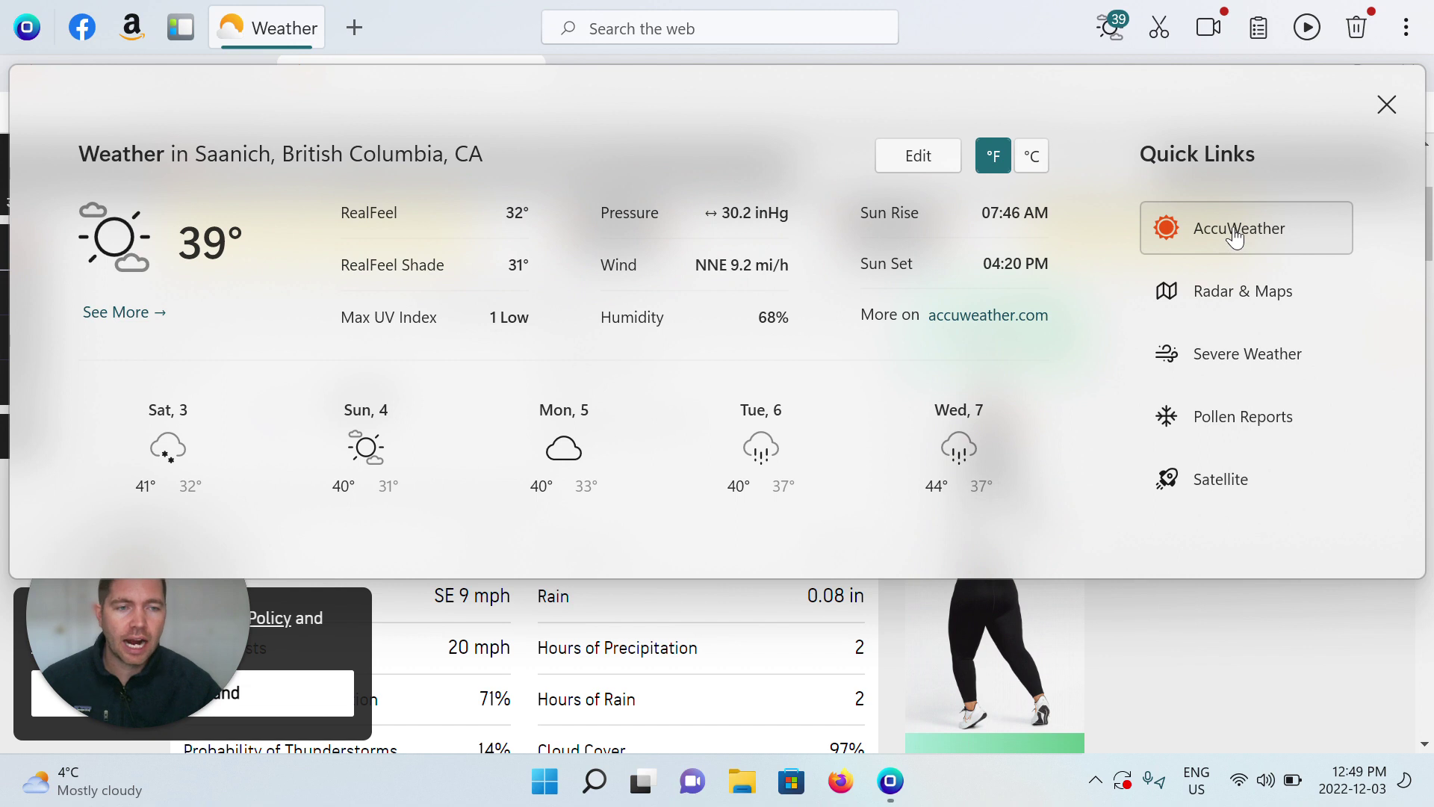
click(1239, 305)
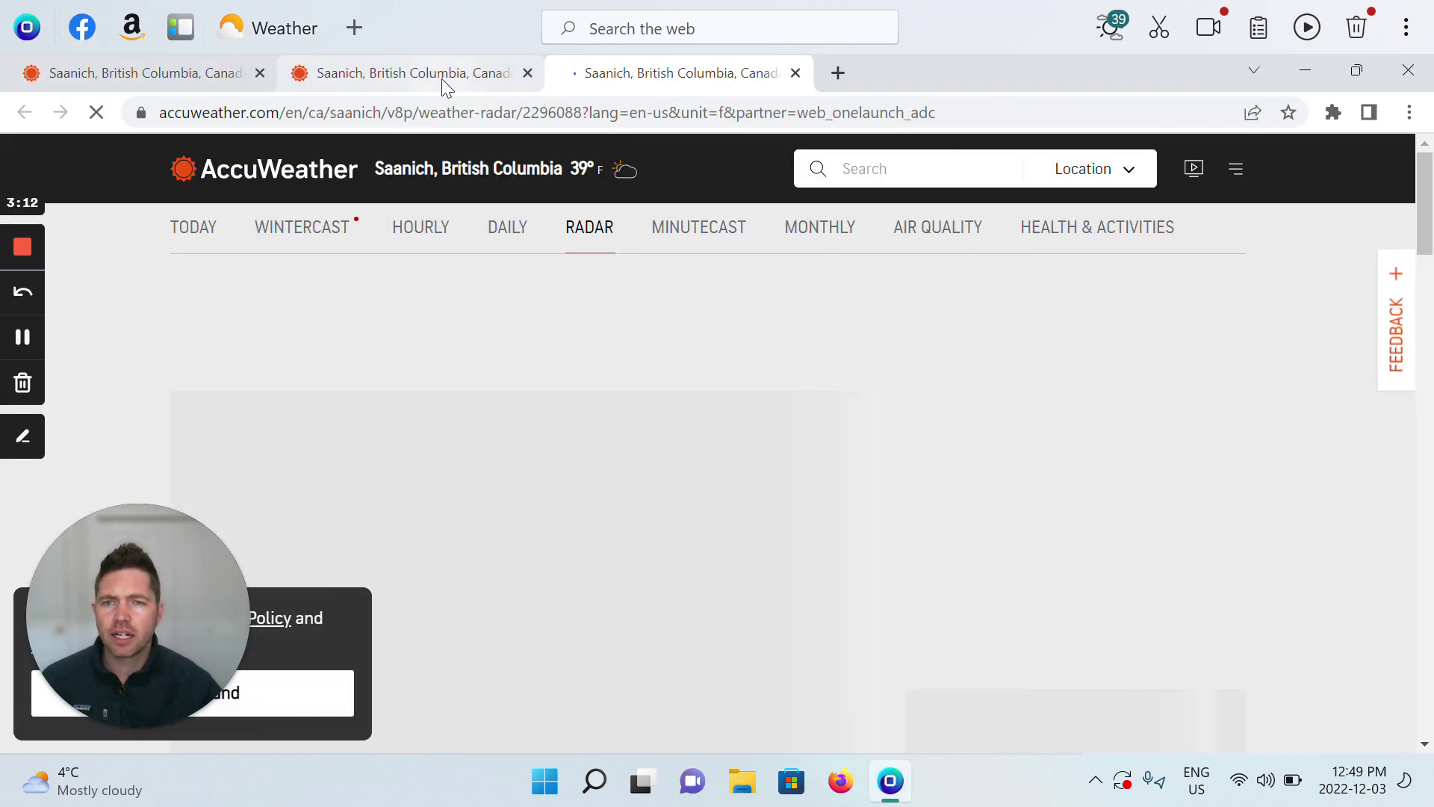
scroll(611, 419, down, 3)
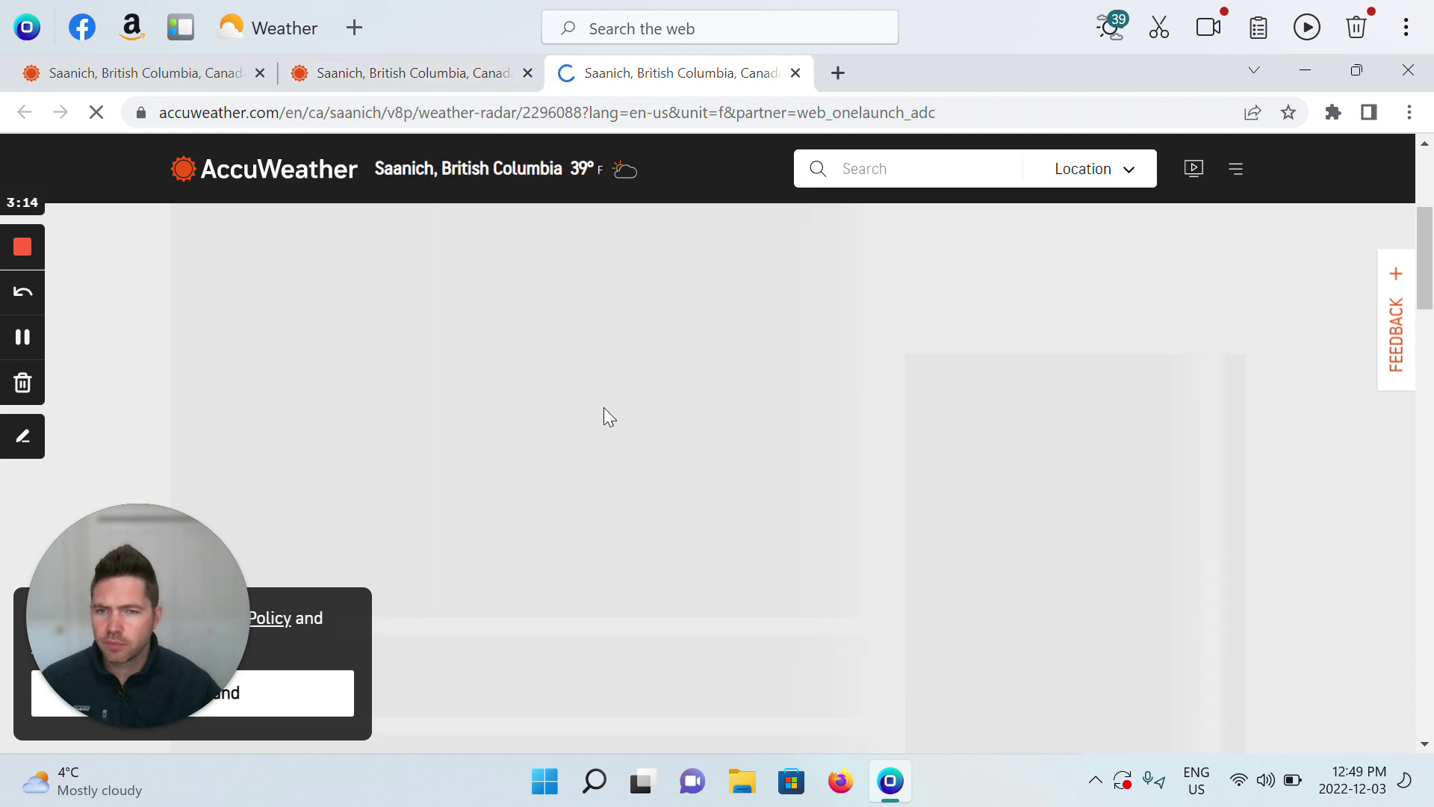
scroll(604, 408, up, 3)
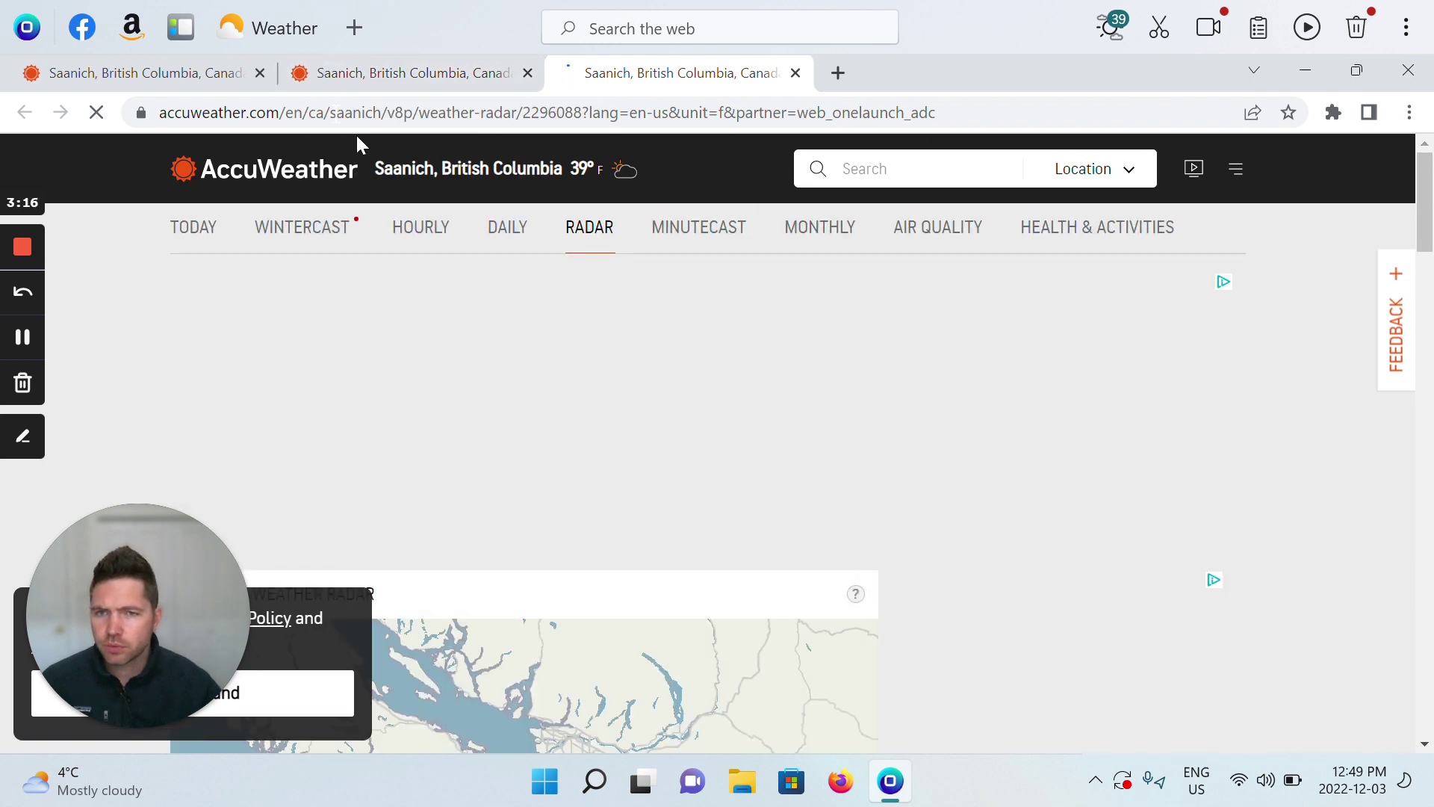
scroll(355, 138, down, 1)
scroll(515, 306, down, 1)
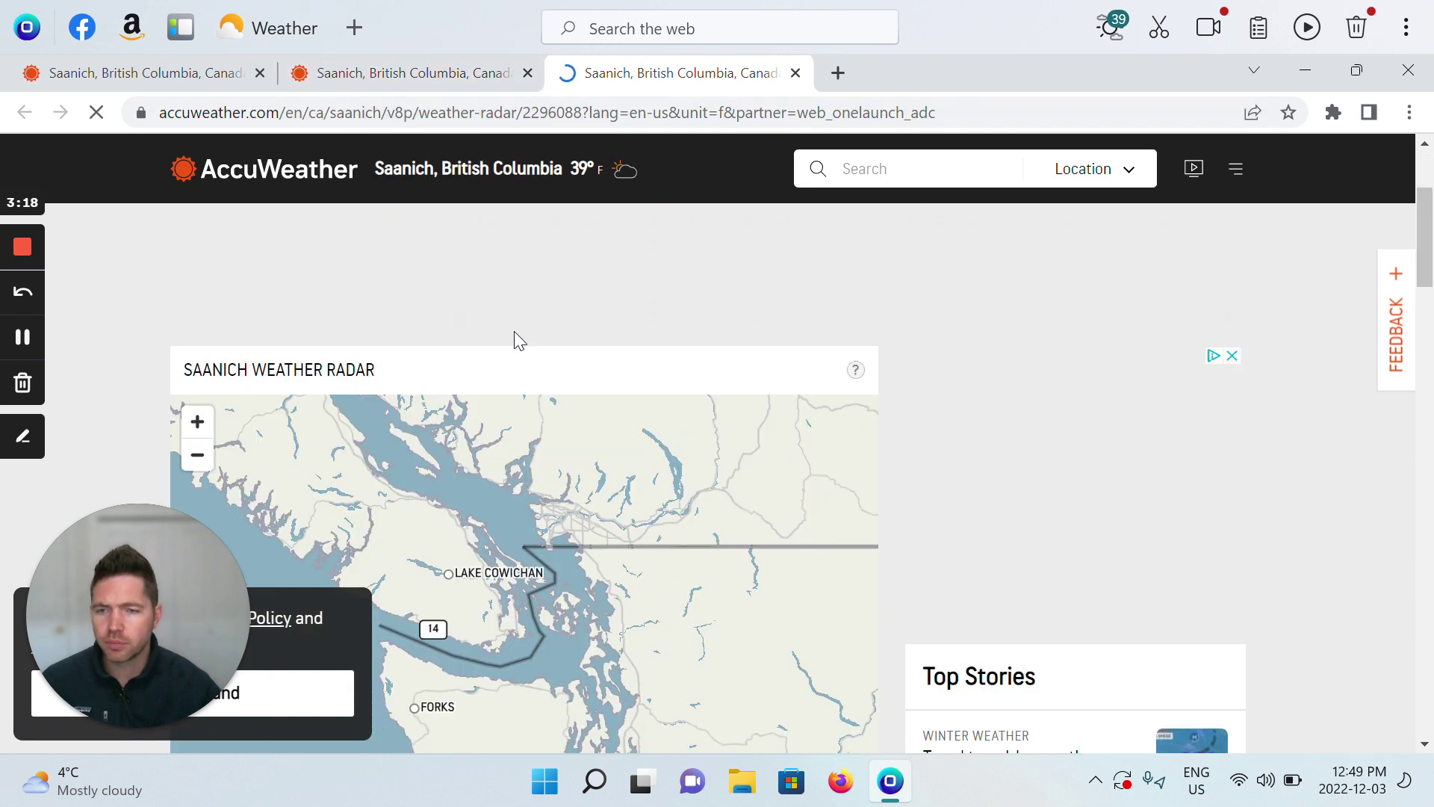
scroll(514, 333, down, 1)
Open the Severe Weather quick link from the Weather app and examine the Canada severe weather map and its warning legend
click(269, 27)
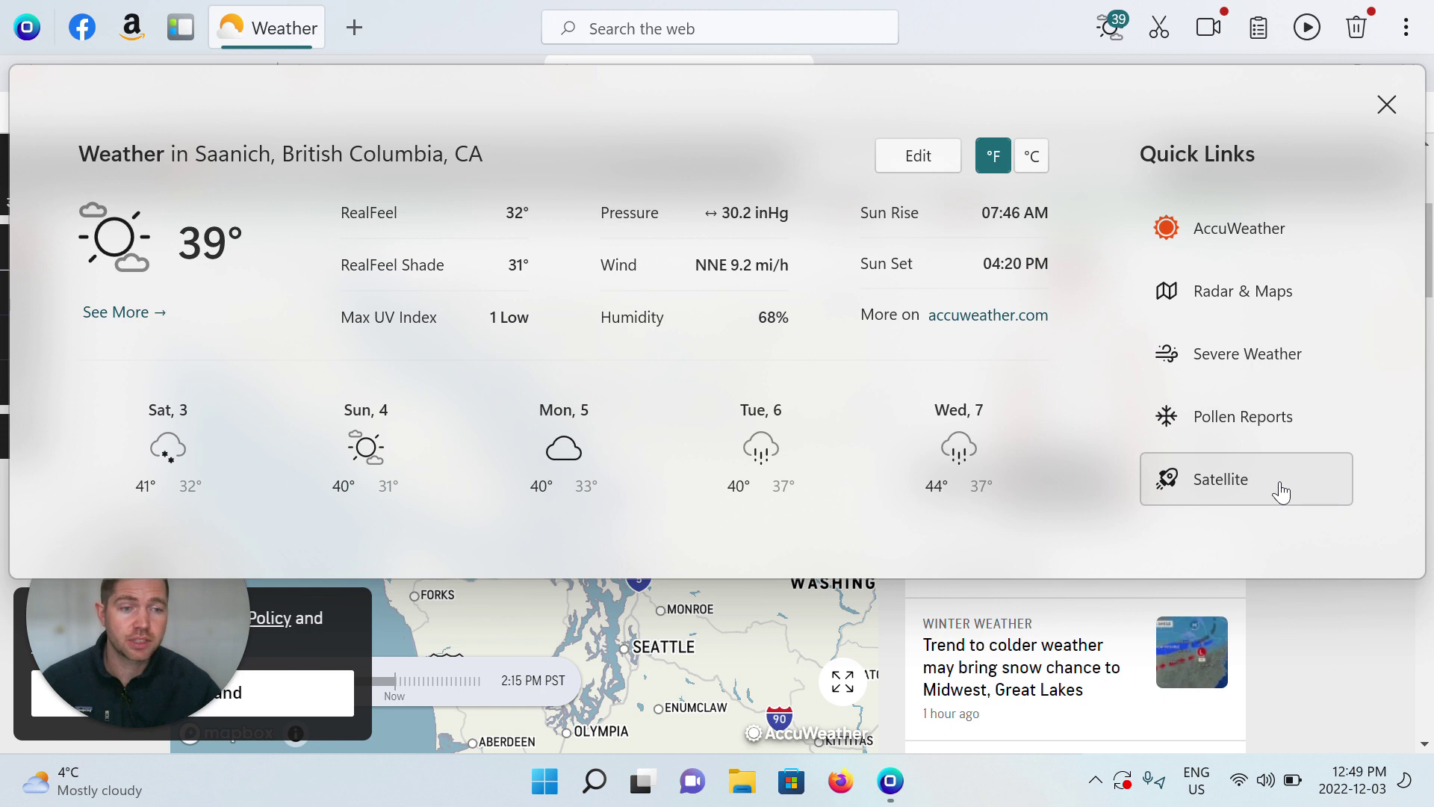
click(1249, 365)
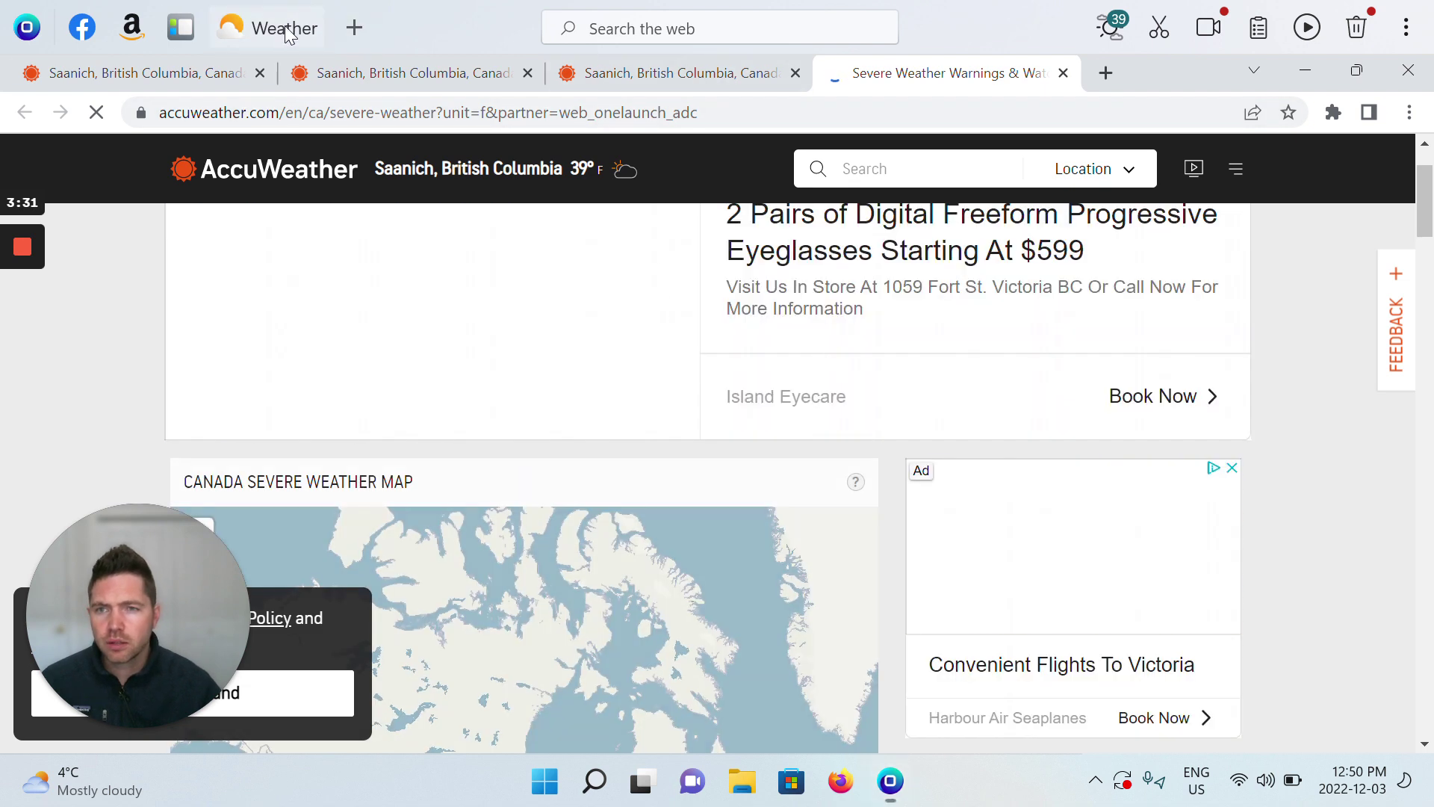
click(268, 28)
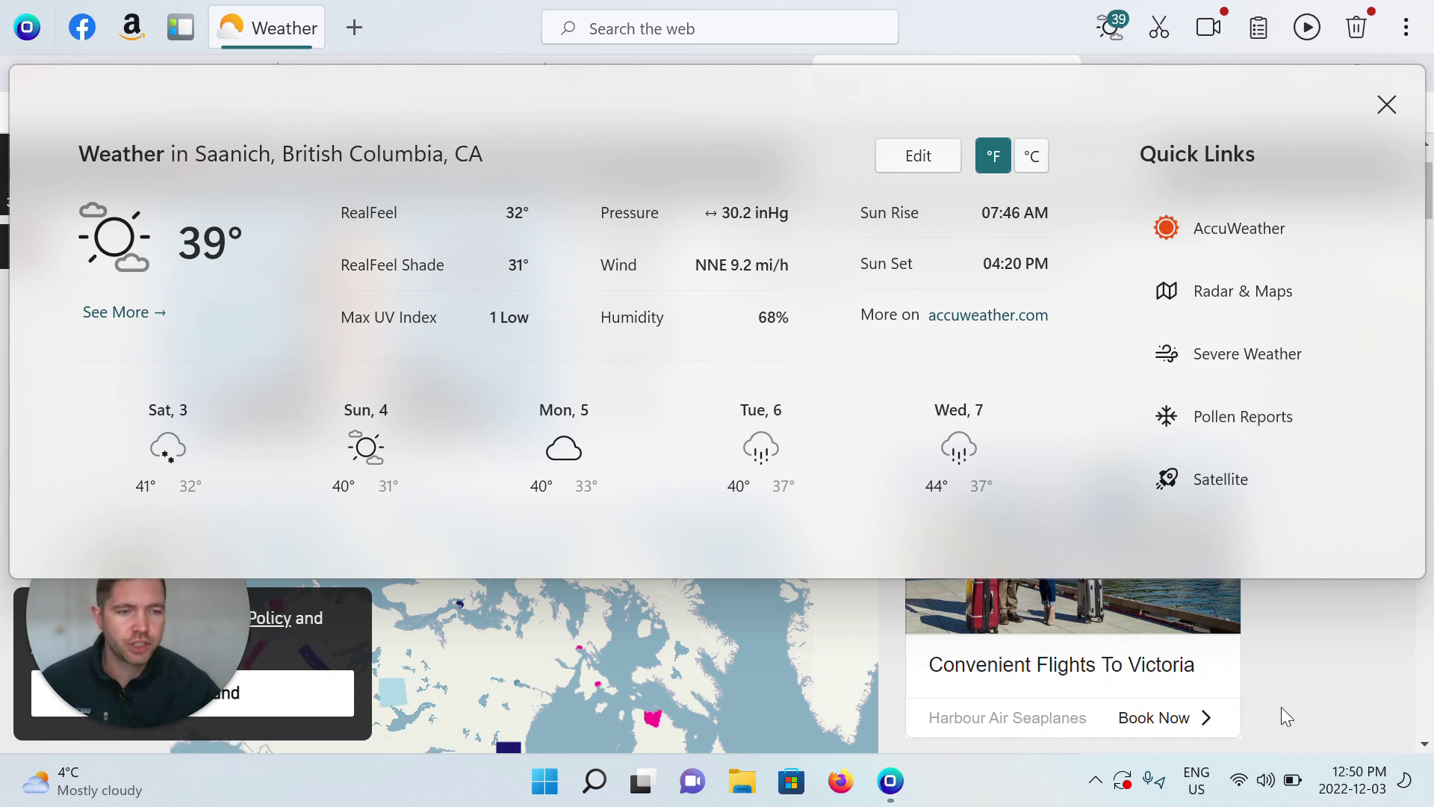
click(1275, 660)
scroll(551, 405, down, 5)
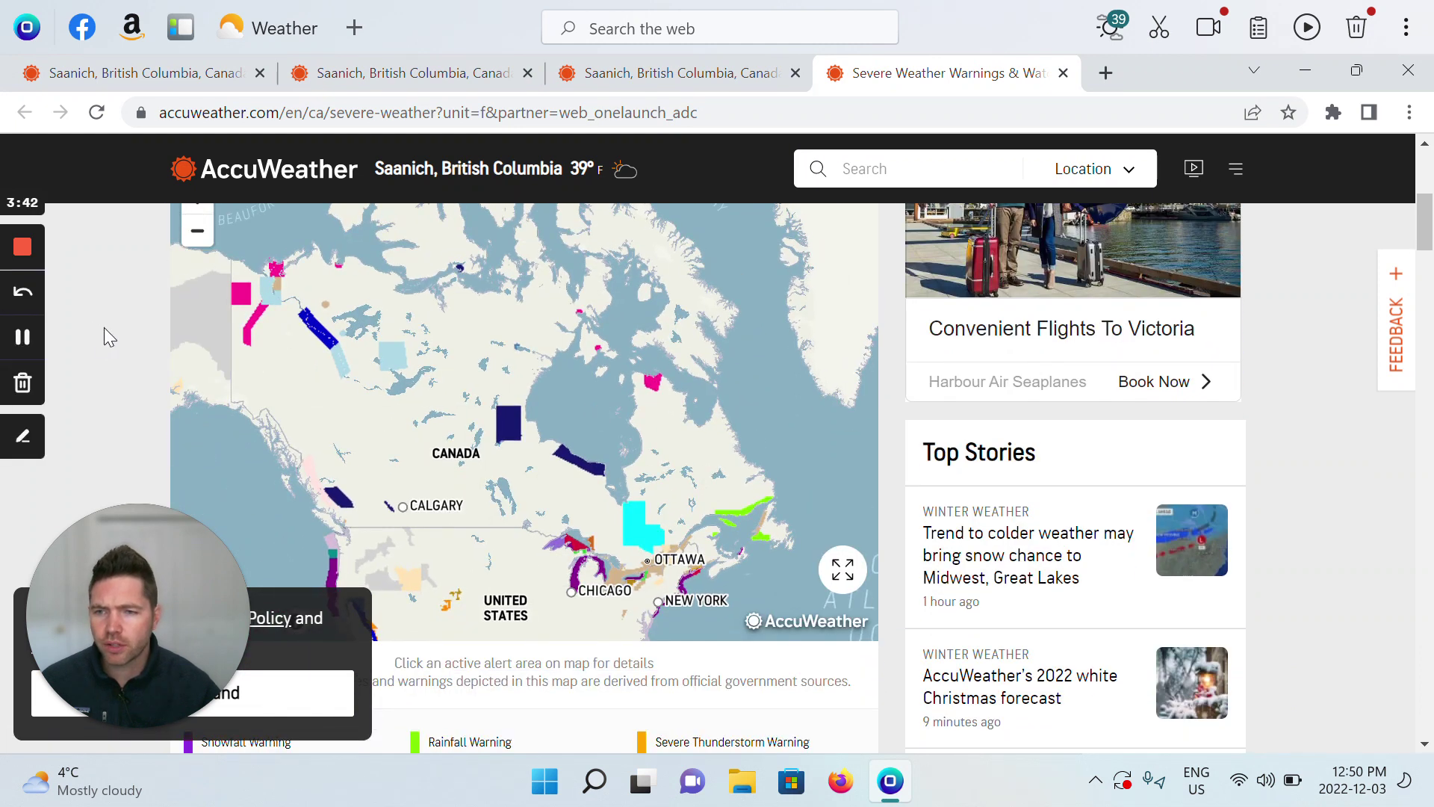
scroll(107, 329, down, 8)
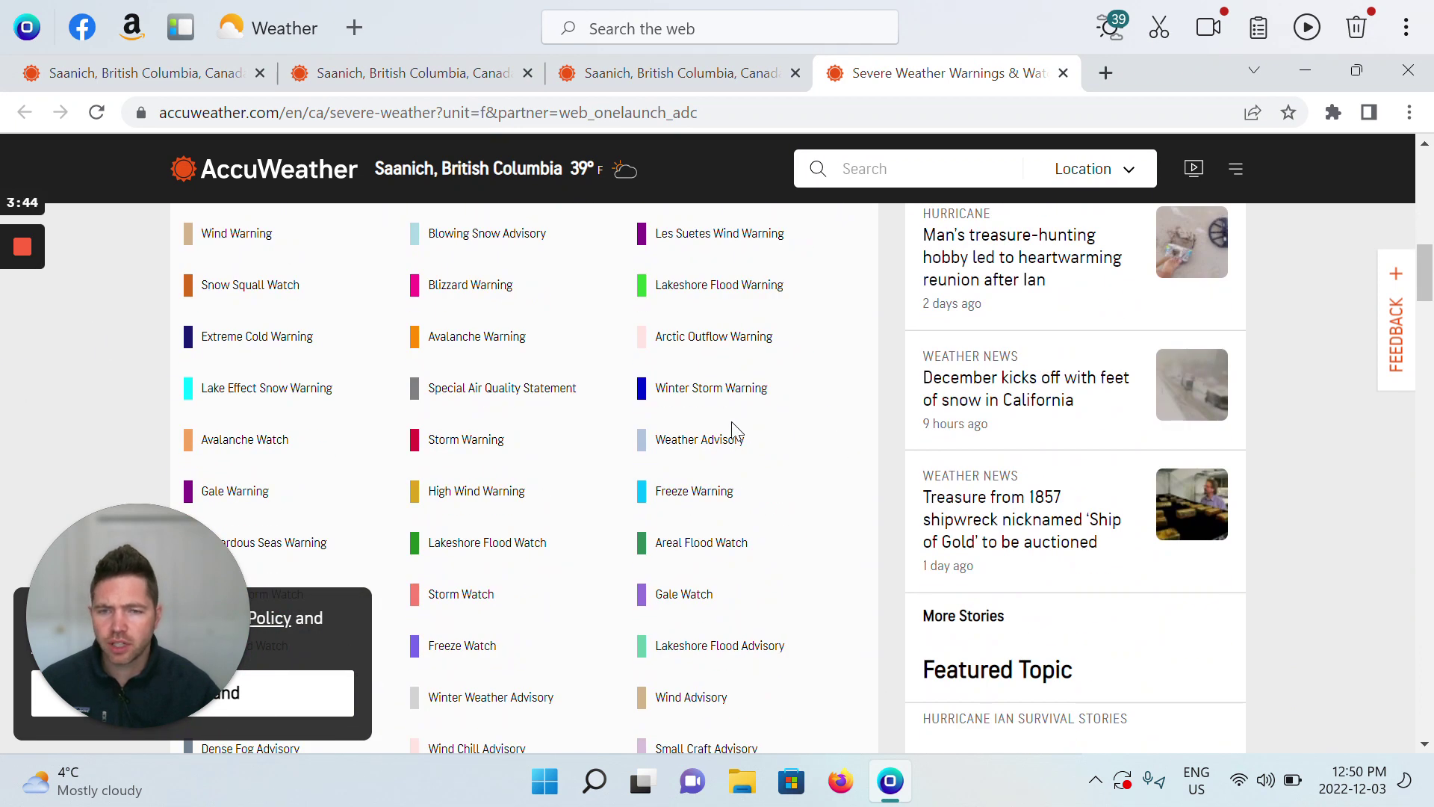
Open the Pollen Reports quick link from the Weather app and read through the Dust & Dander page
click(694, 67)
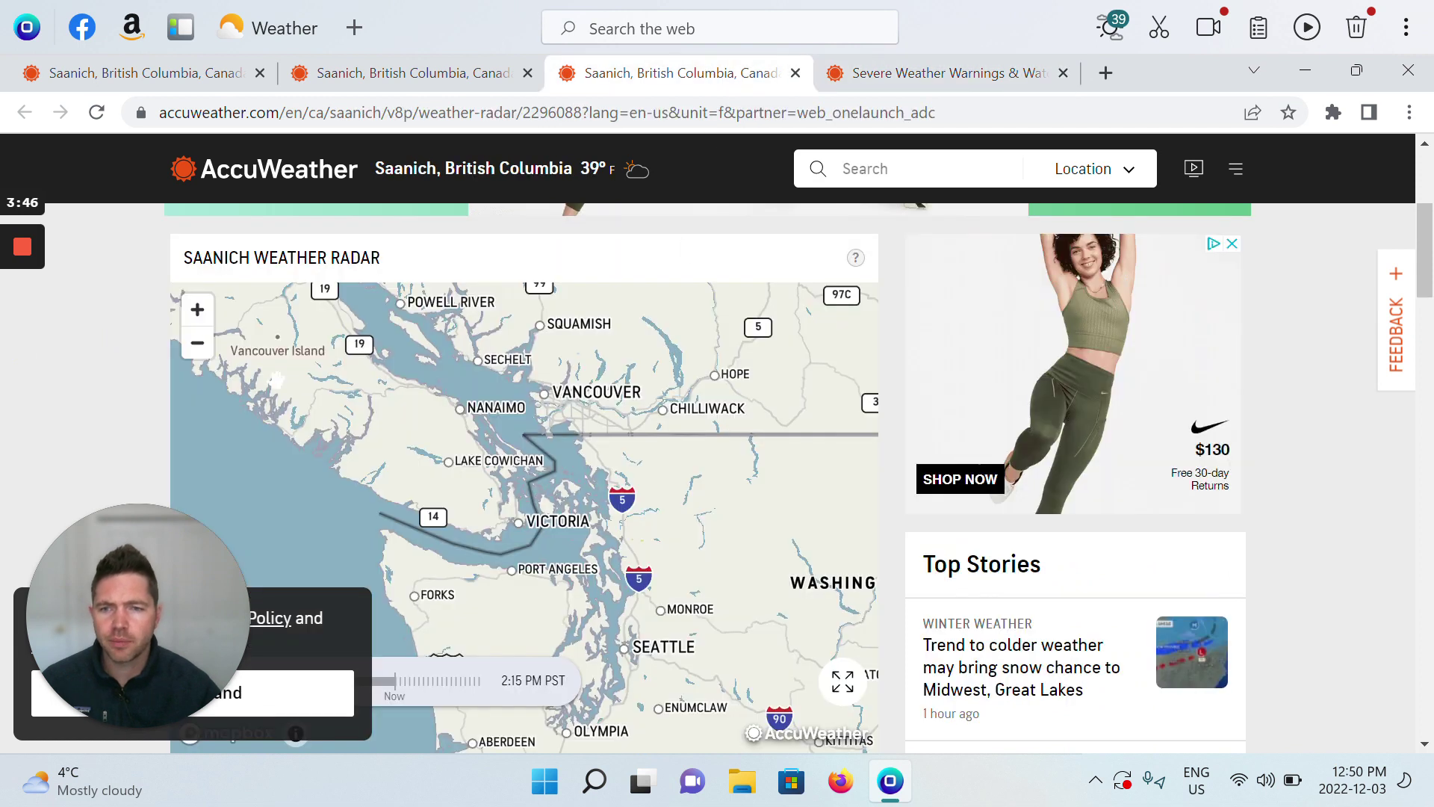
click(436, 62)
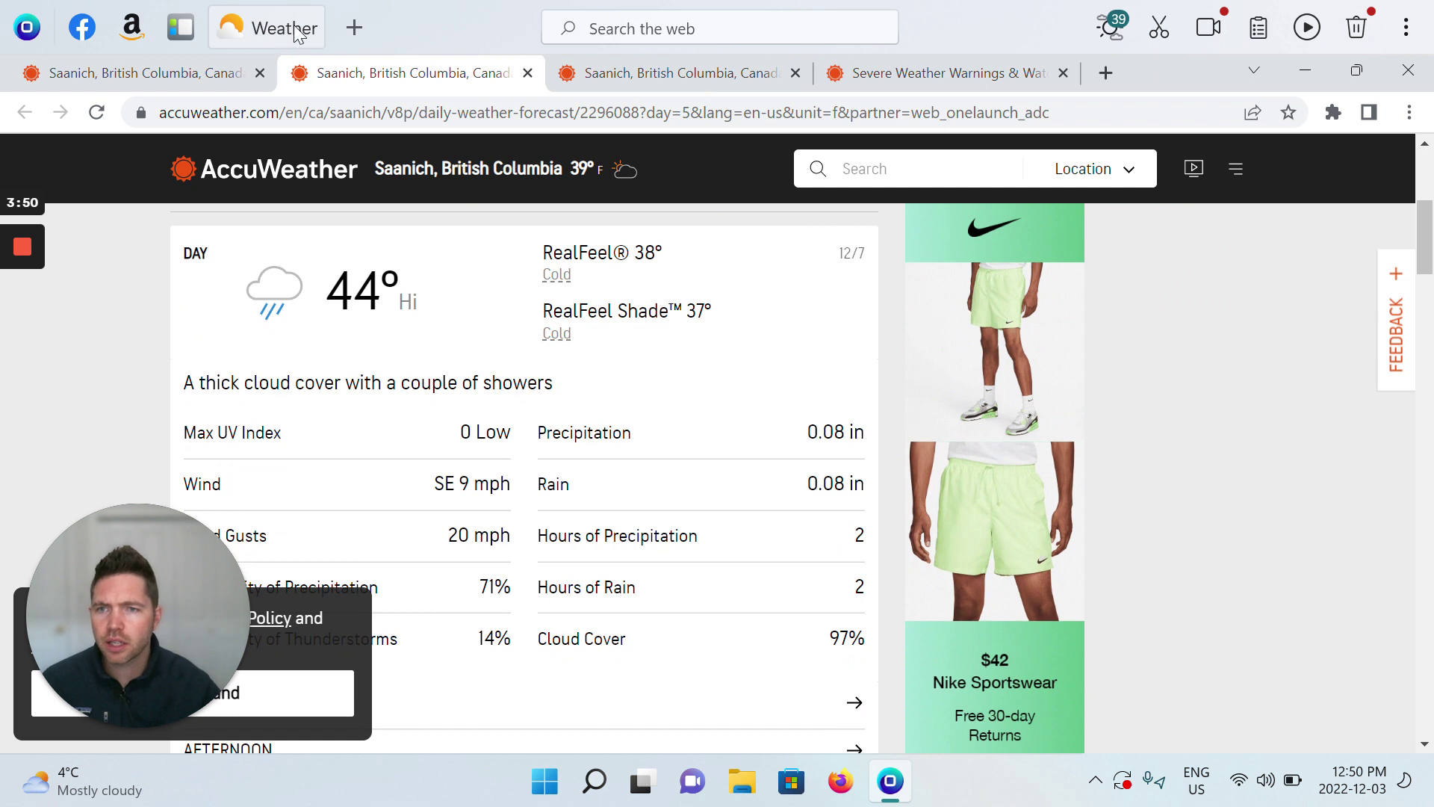
click(267, 27)
click(1265, 416)
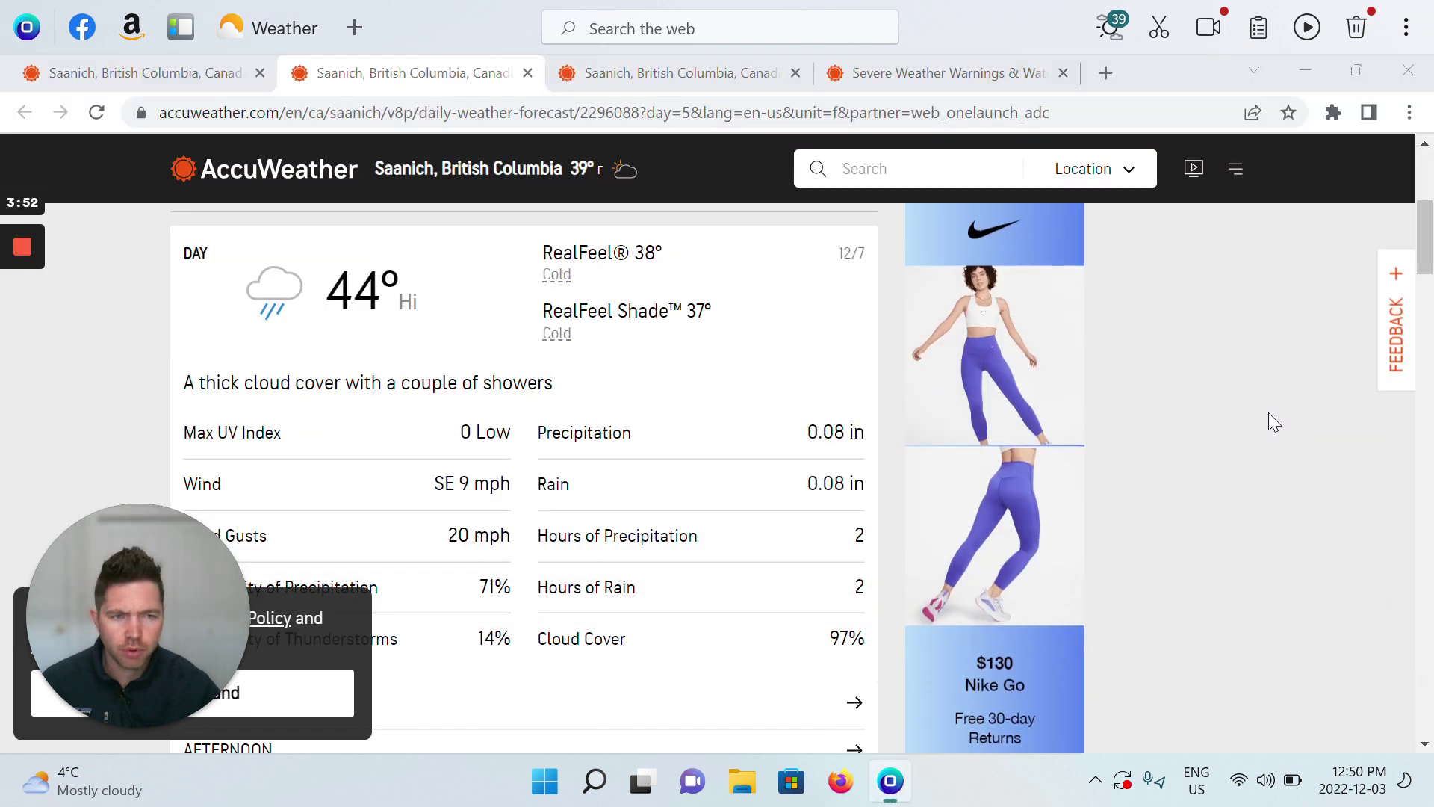
scroll(1422, 497, down, 3)
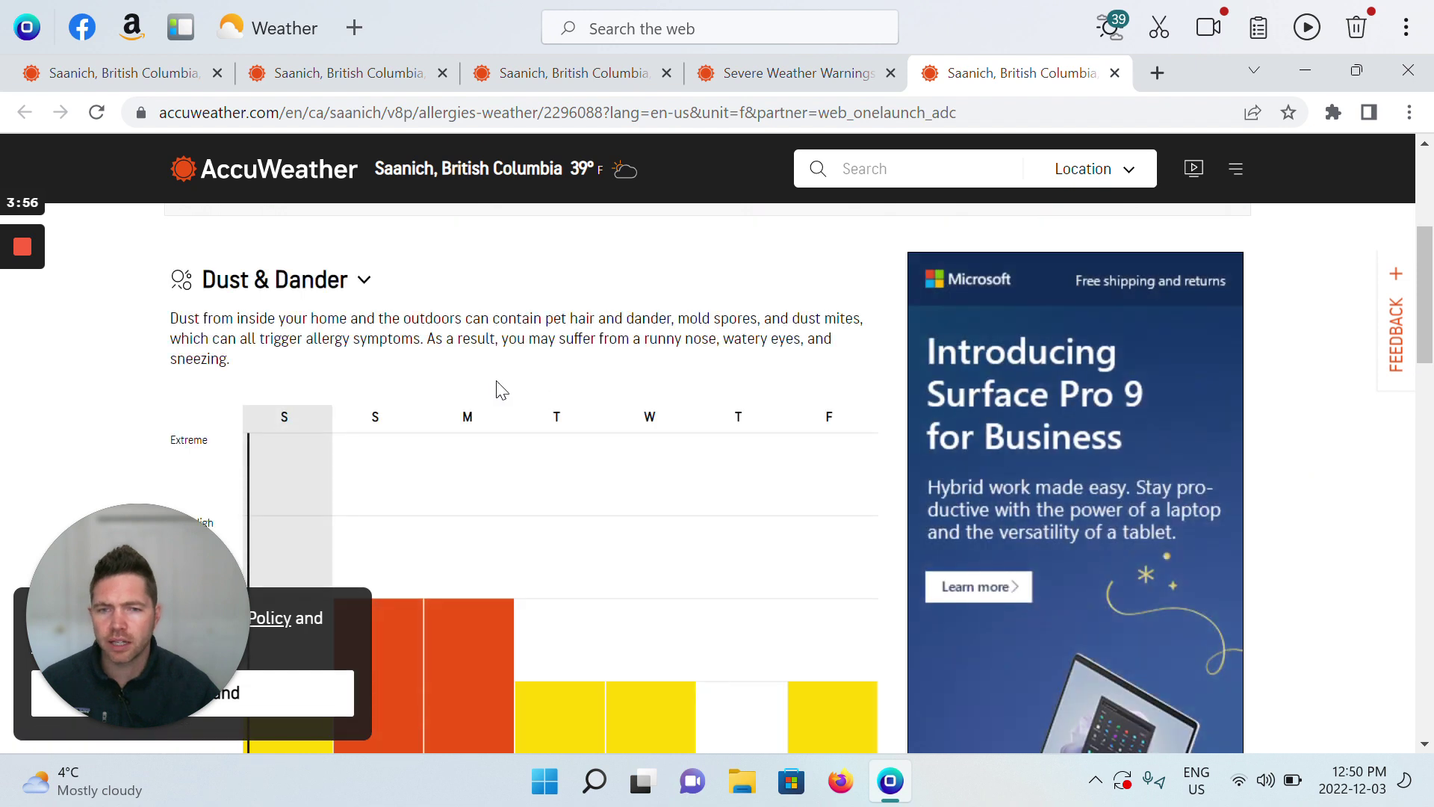
scroll(497, 383, up, 4)
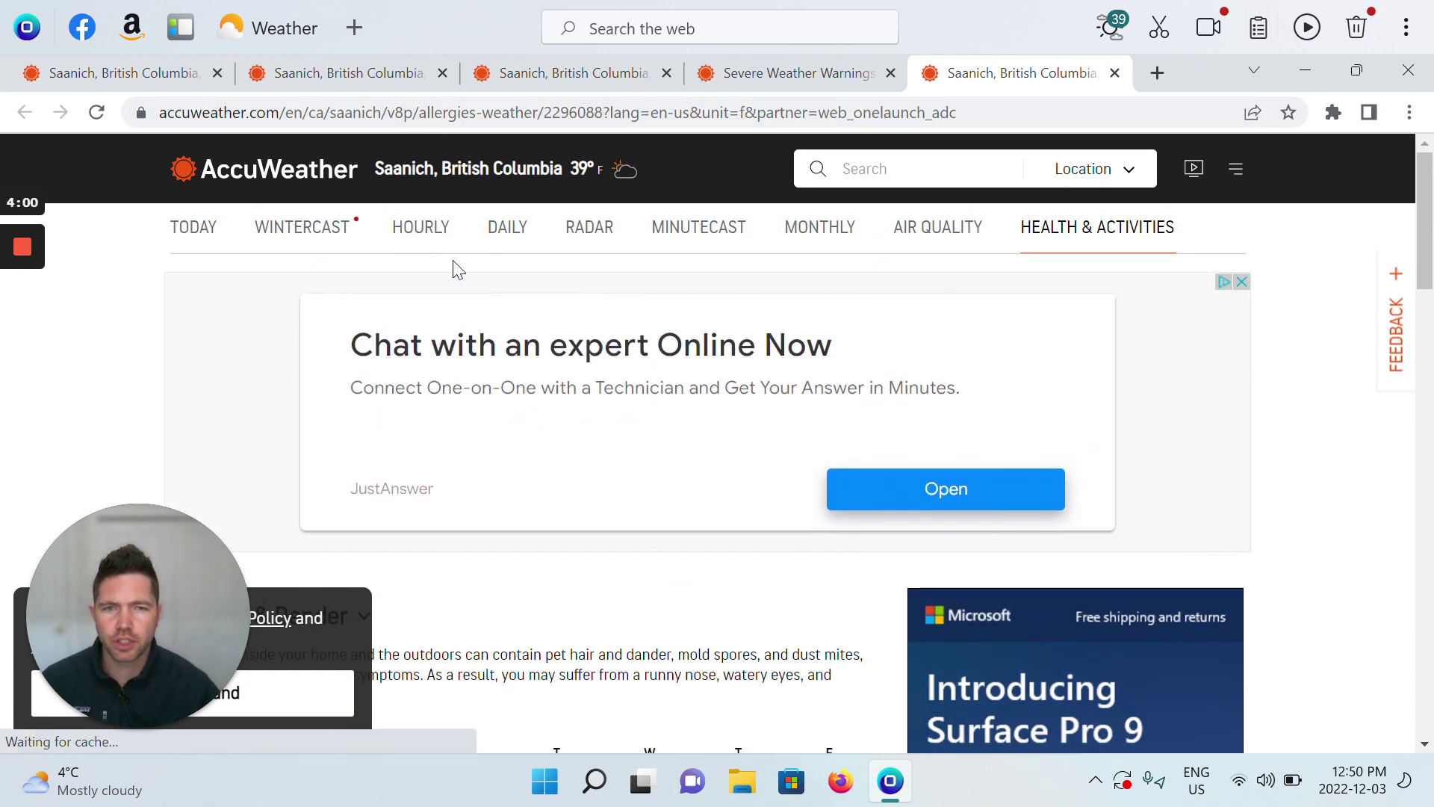
scroll(463, 280, down, 4)
scroll(373, 295, down, 10)
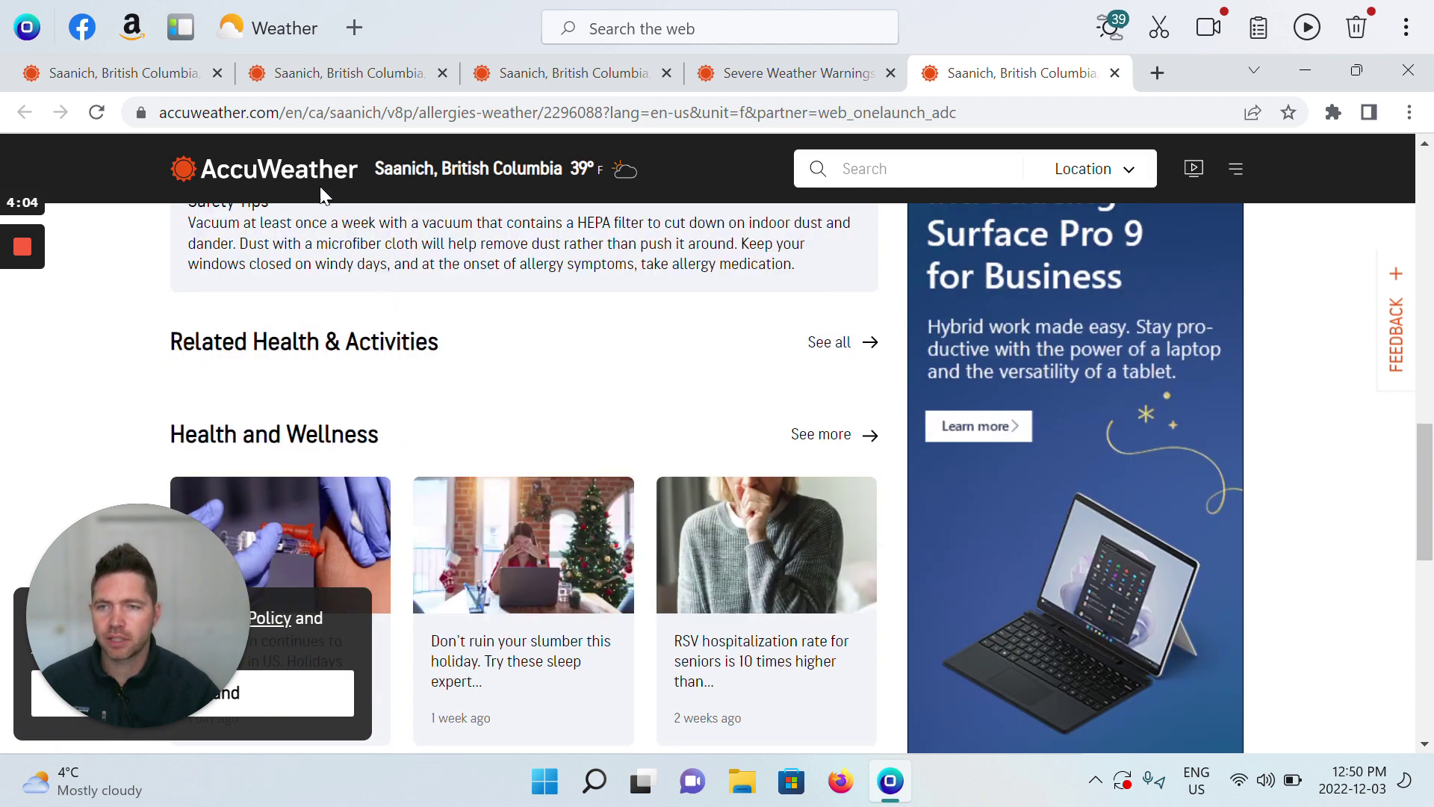
In the Weather app, turn off automatic location detection and save New York, New York, US as the new location
click(276, 29)
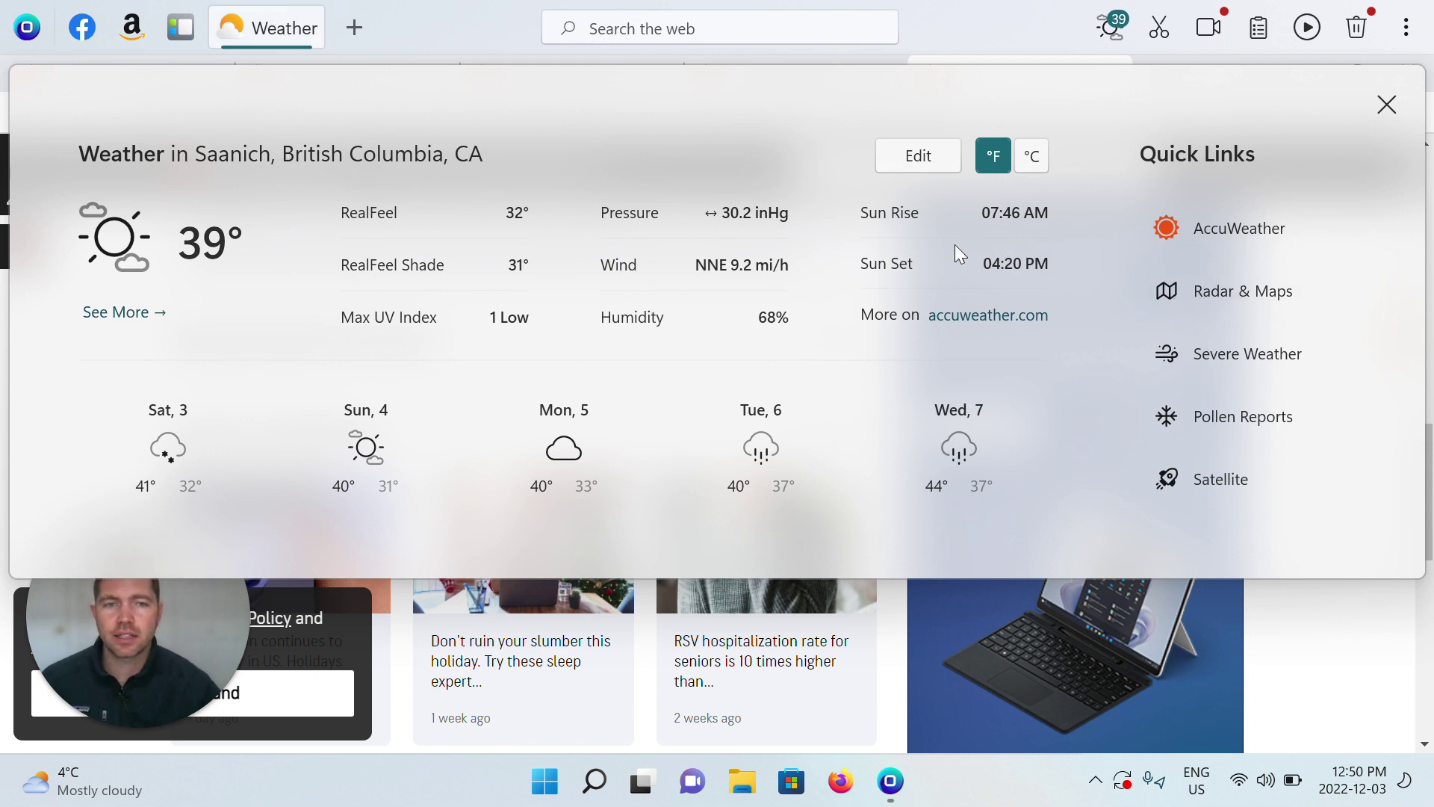
click(916, 155)
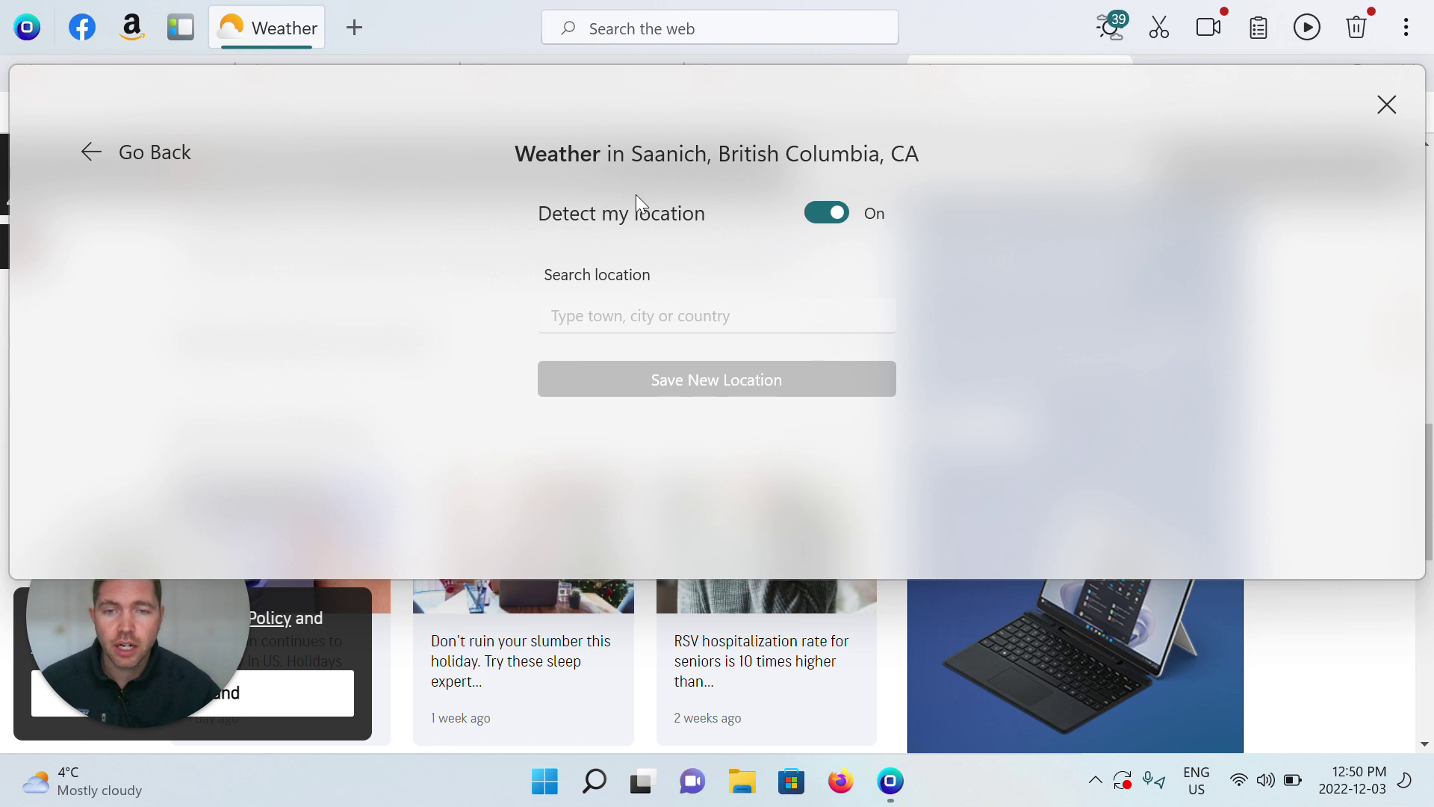
click(825, 212)
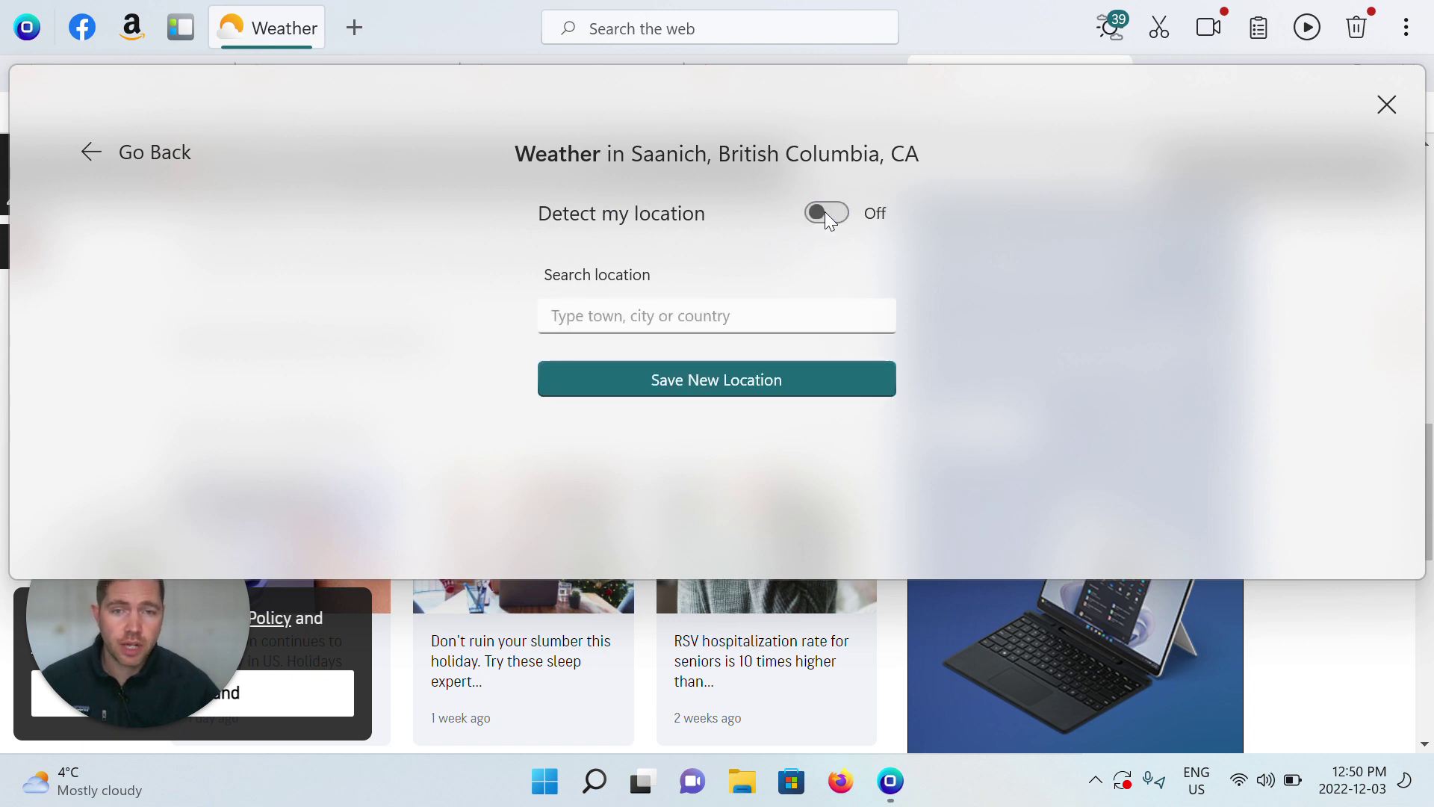
click(821, 313)
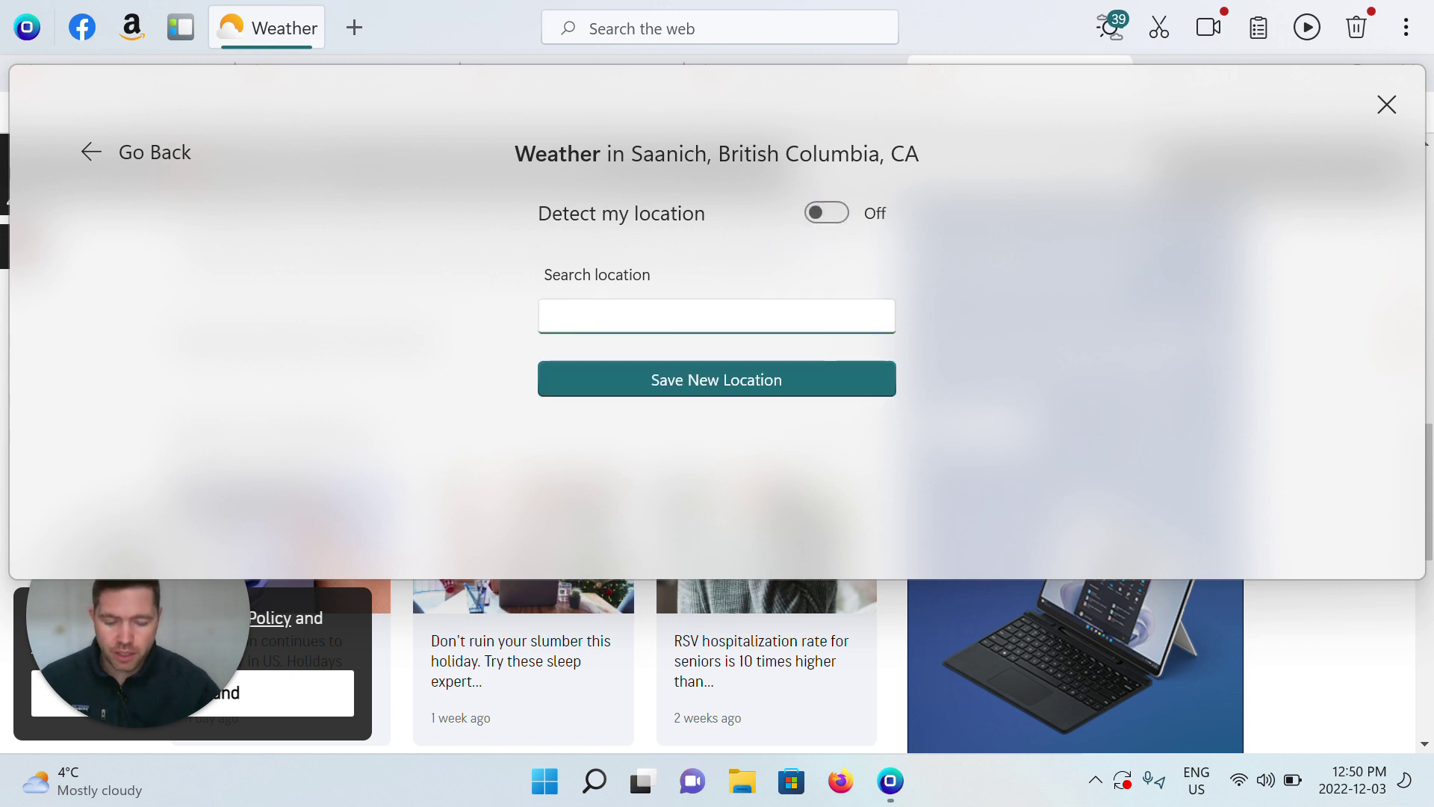
text(New York)
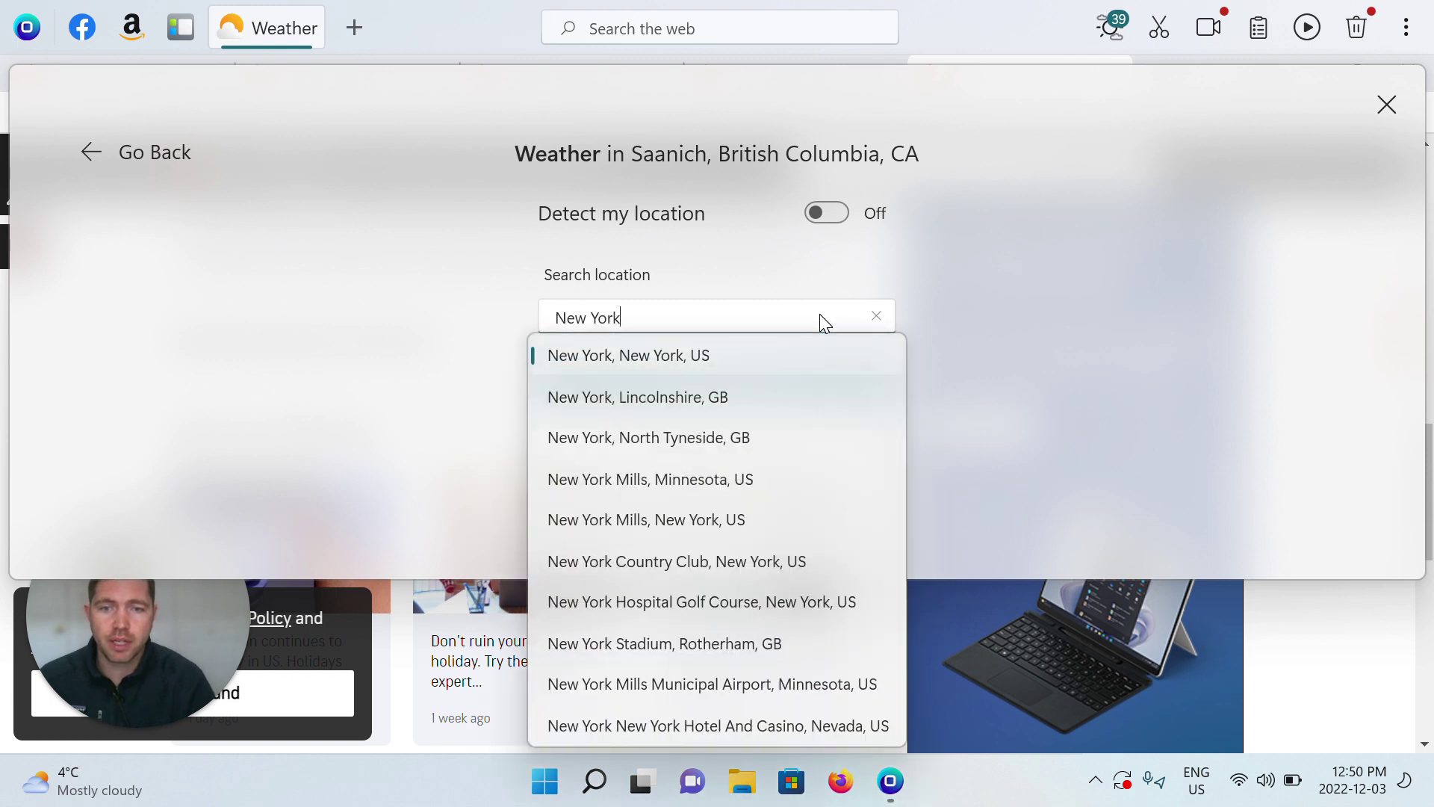
click(784, 357)
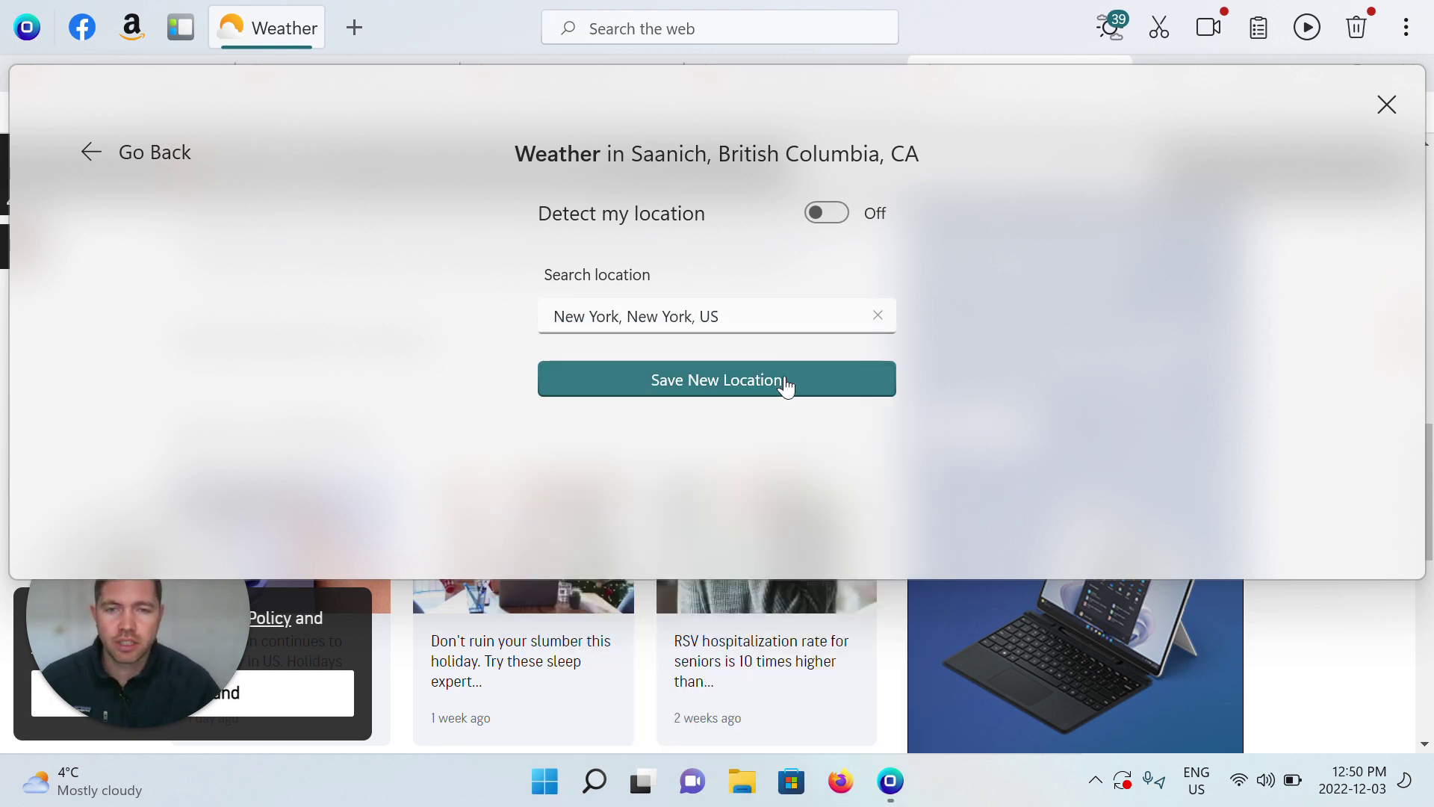
click(749, 381)
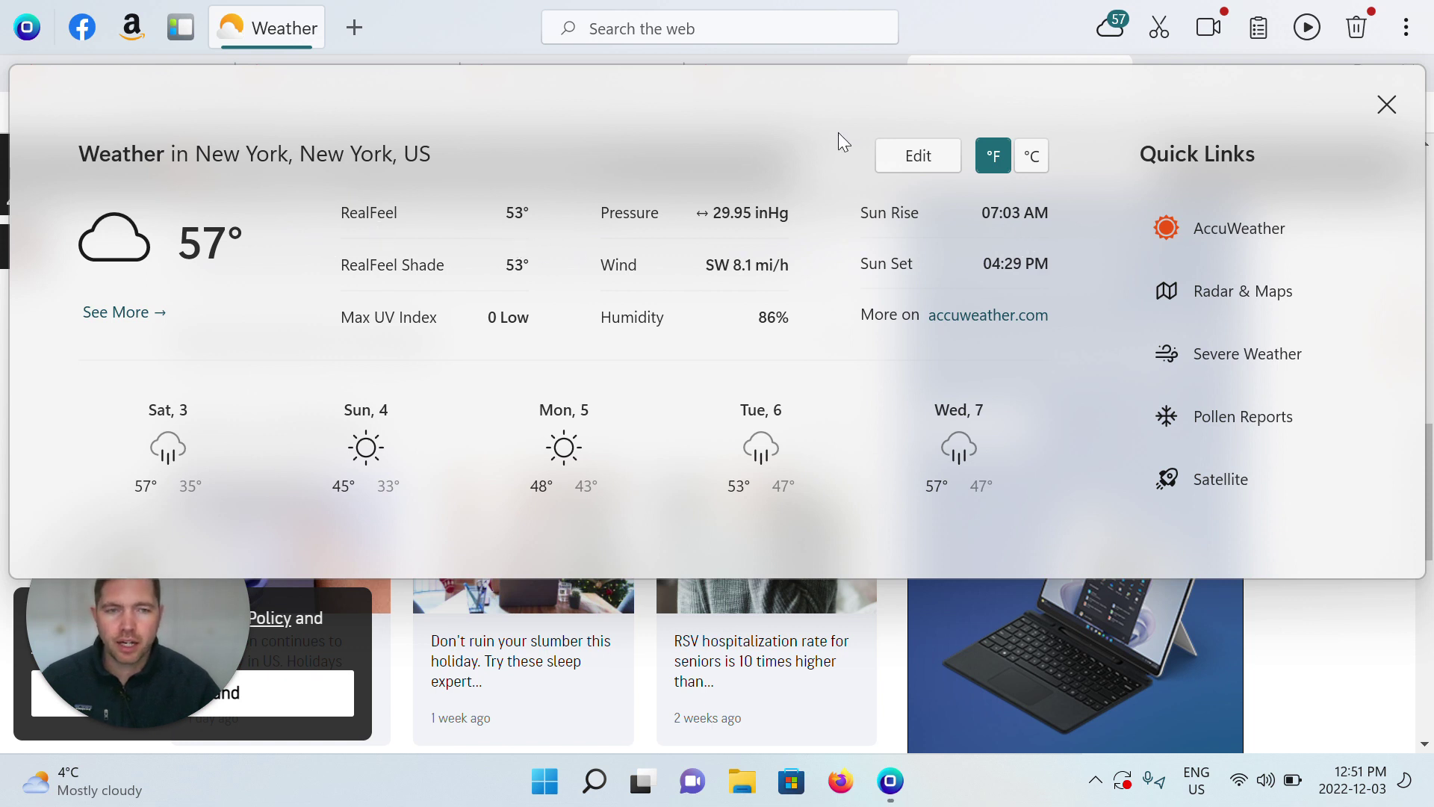
Turn Detect my location back on in the Weather app, then reopen the forecast to check its location and close it
click(918, 156)
click(828, 213)
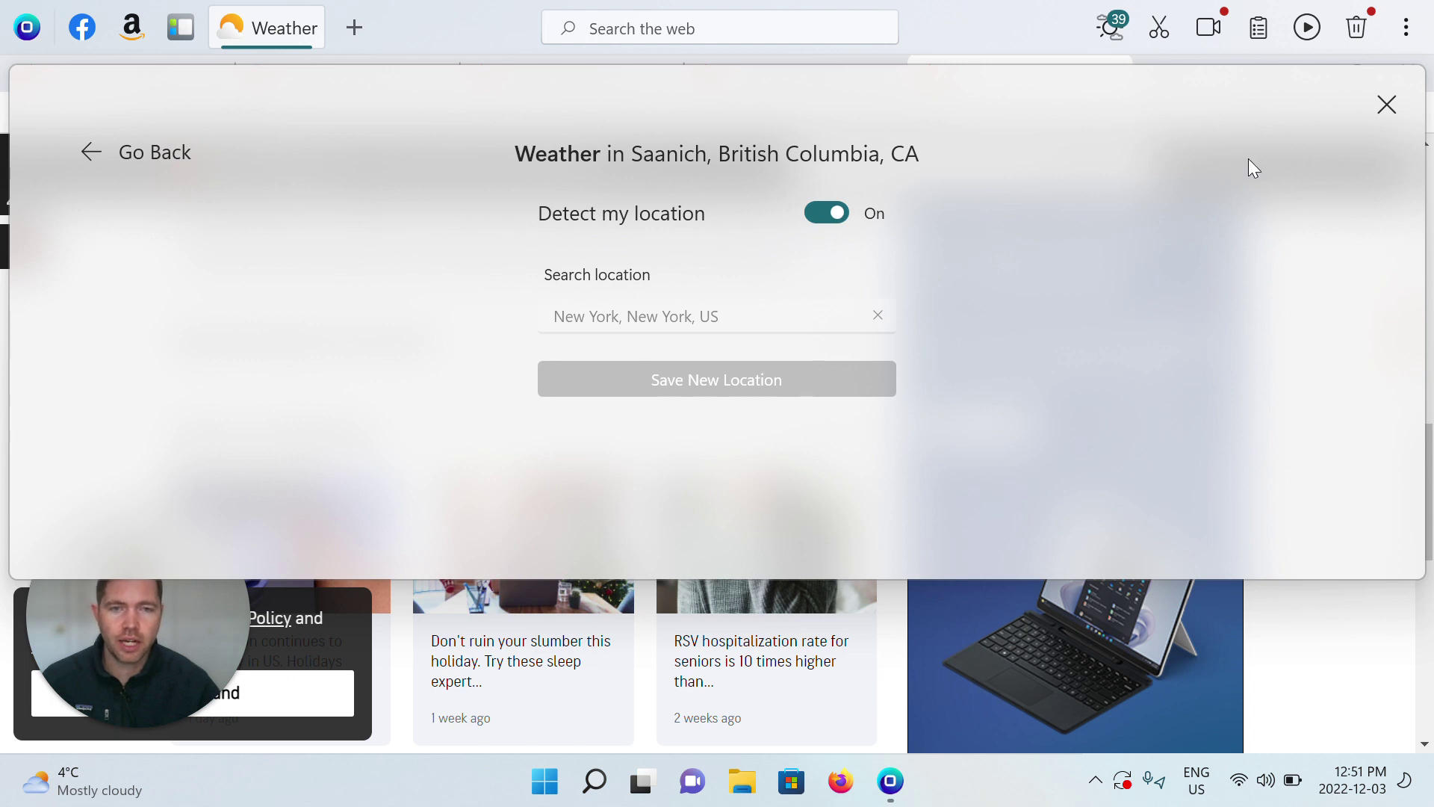
click(1391, 105)
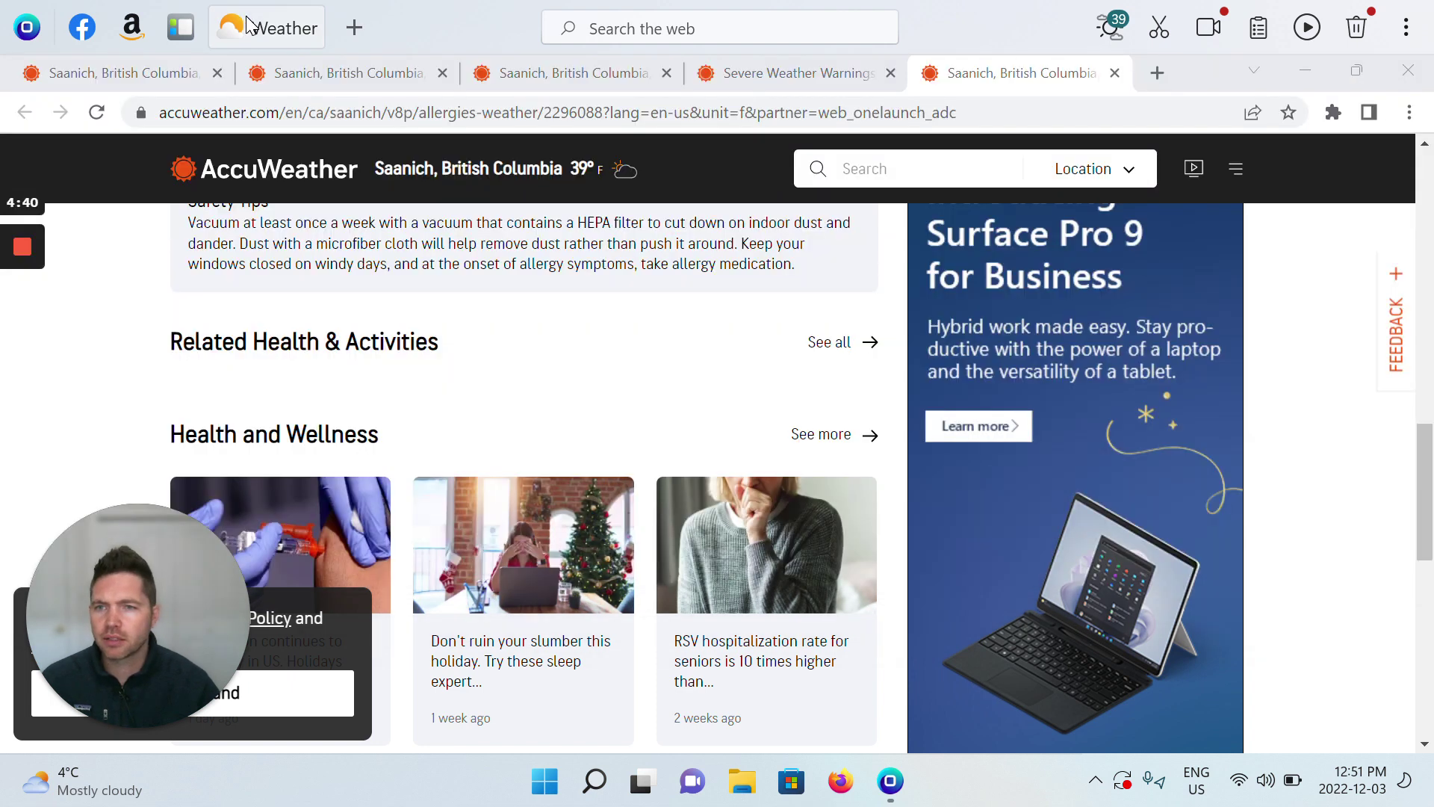
click(251, 27)
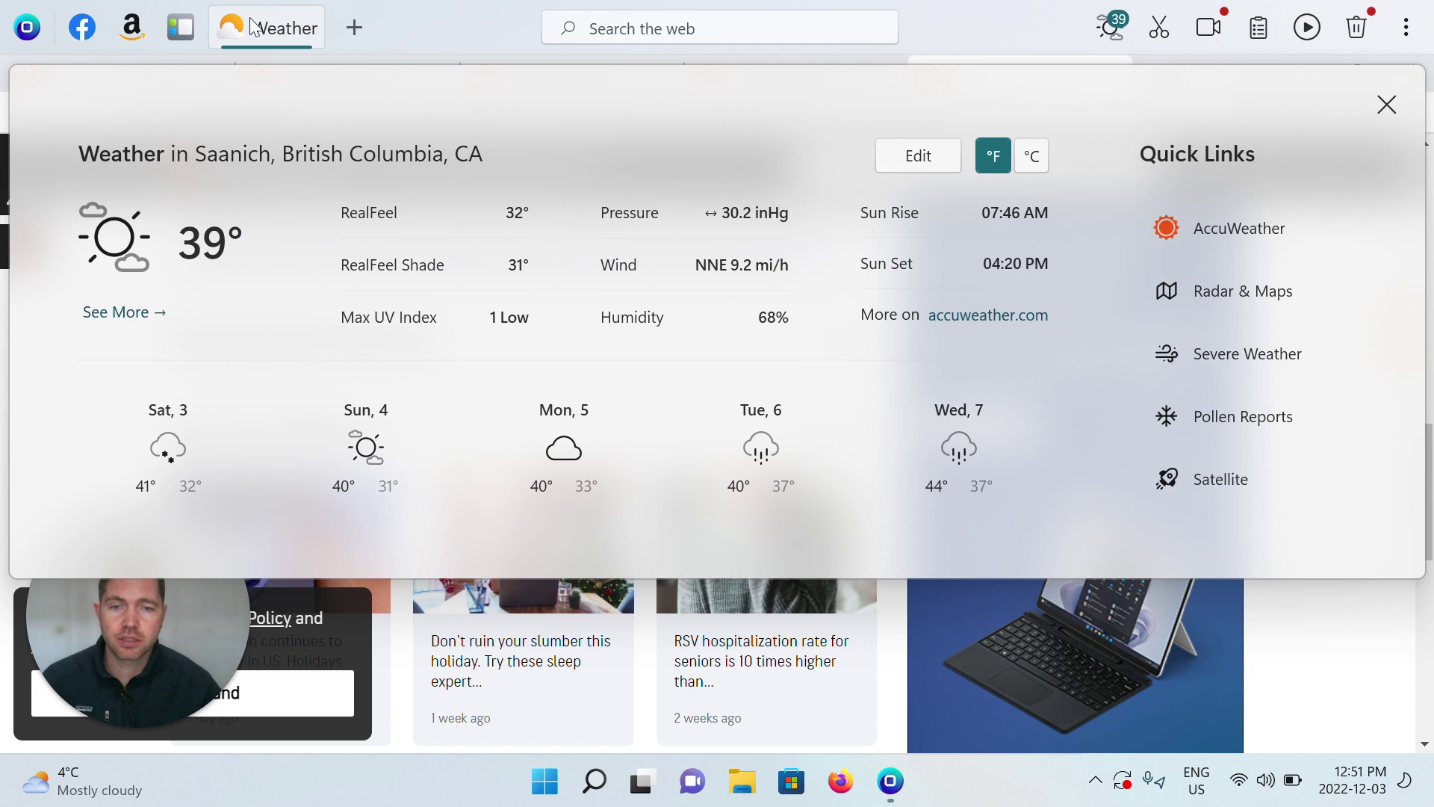
click(1386, 107)
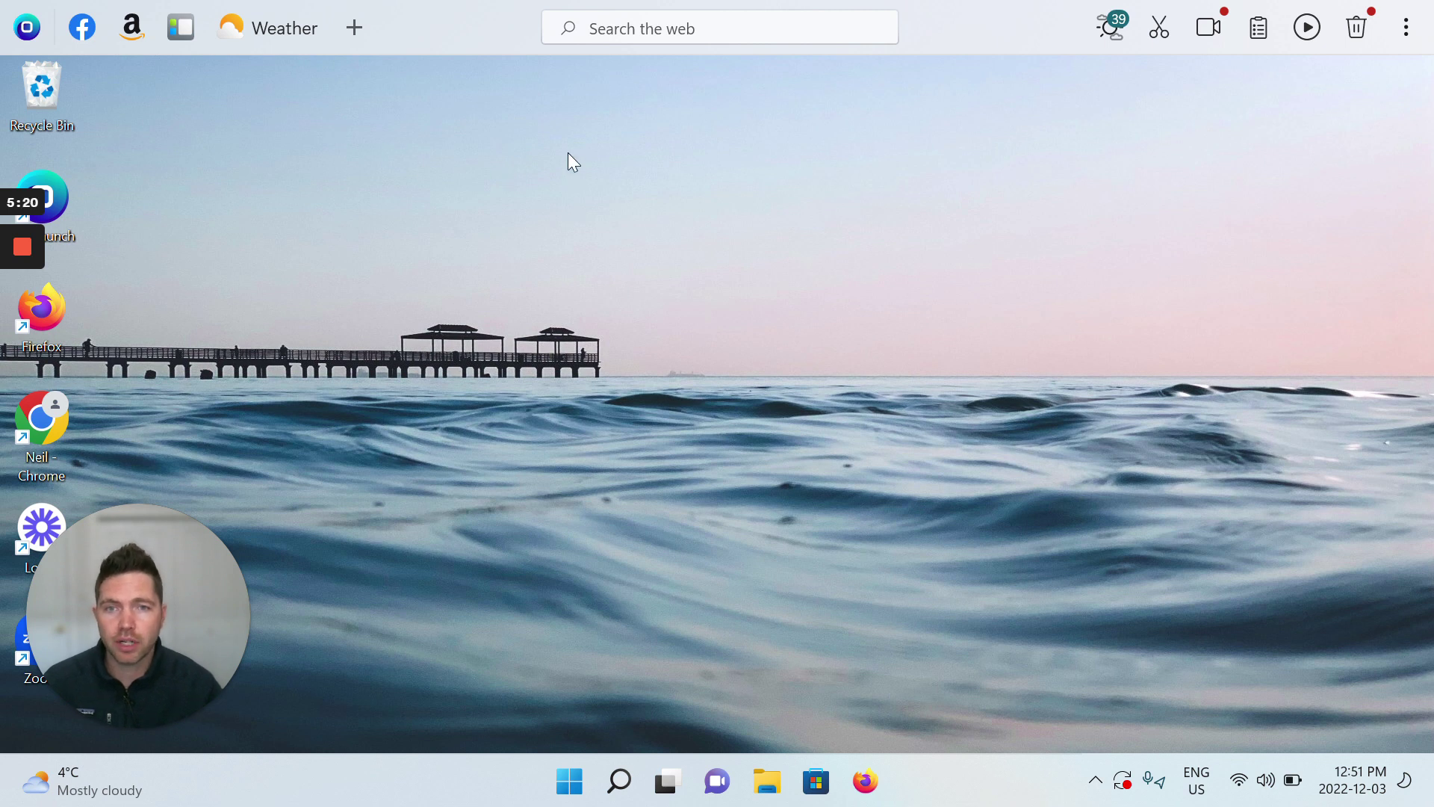
mouse_move(25, 256)
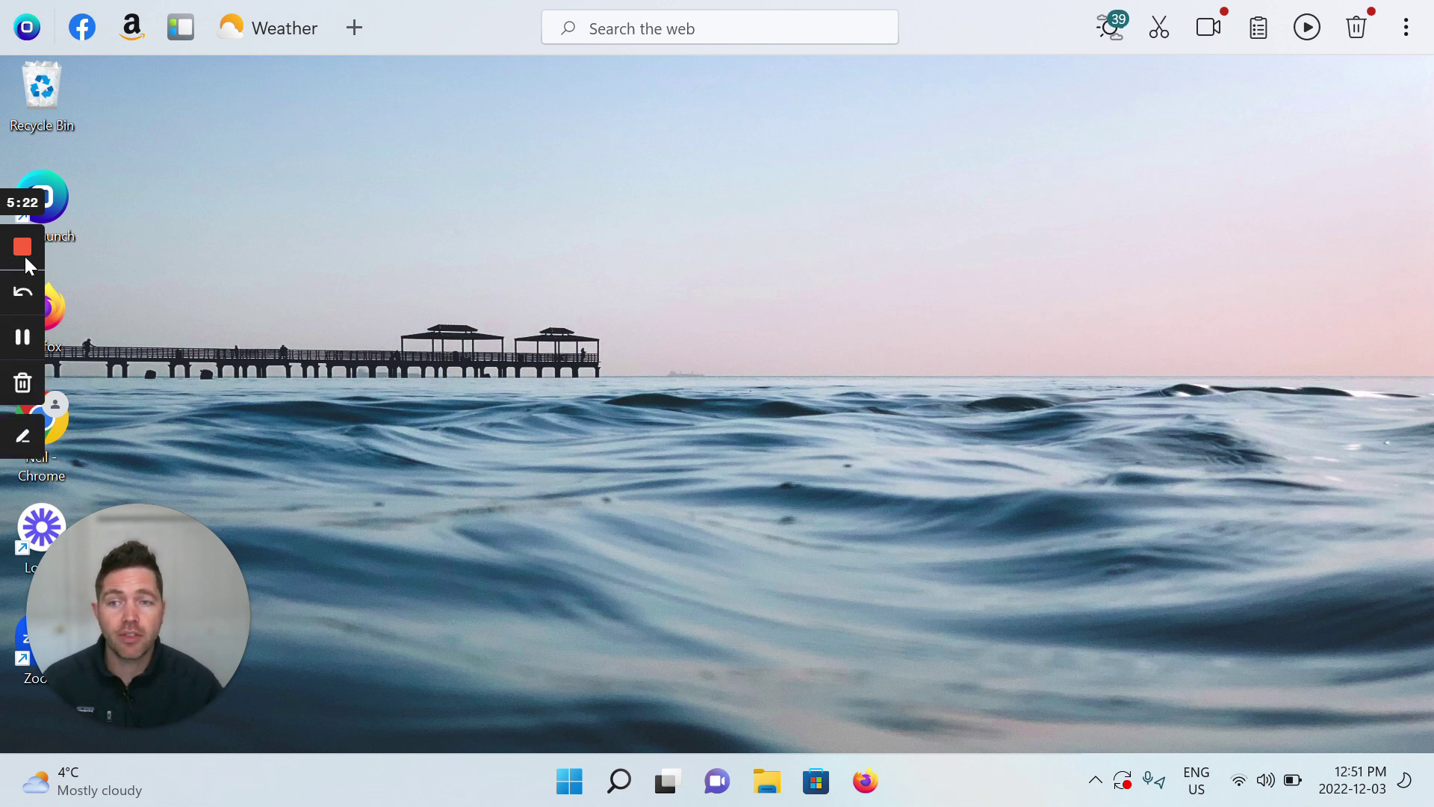